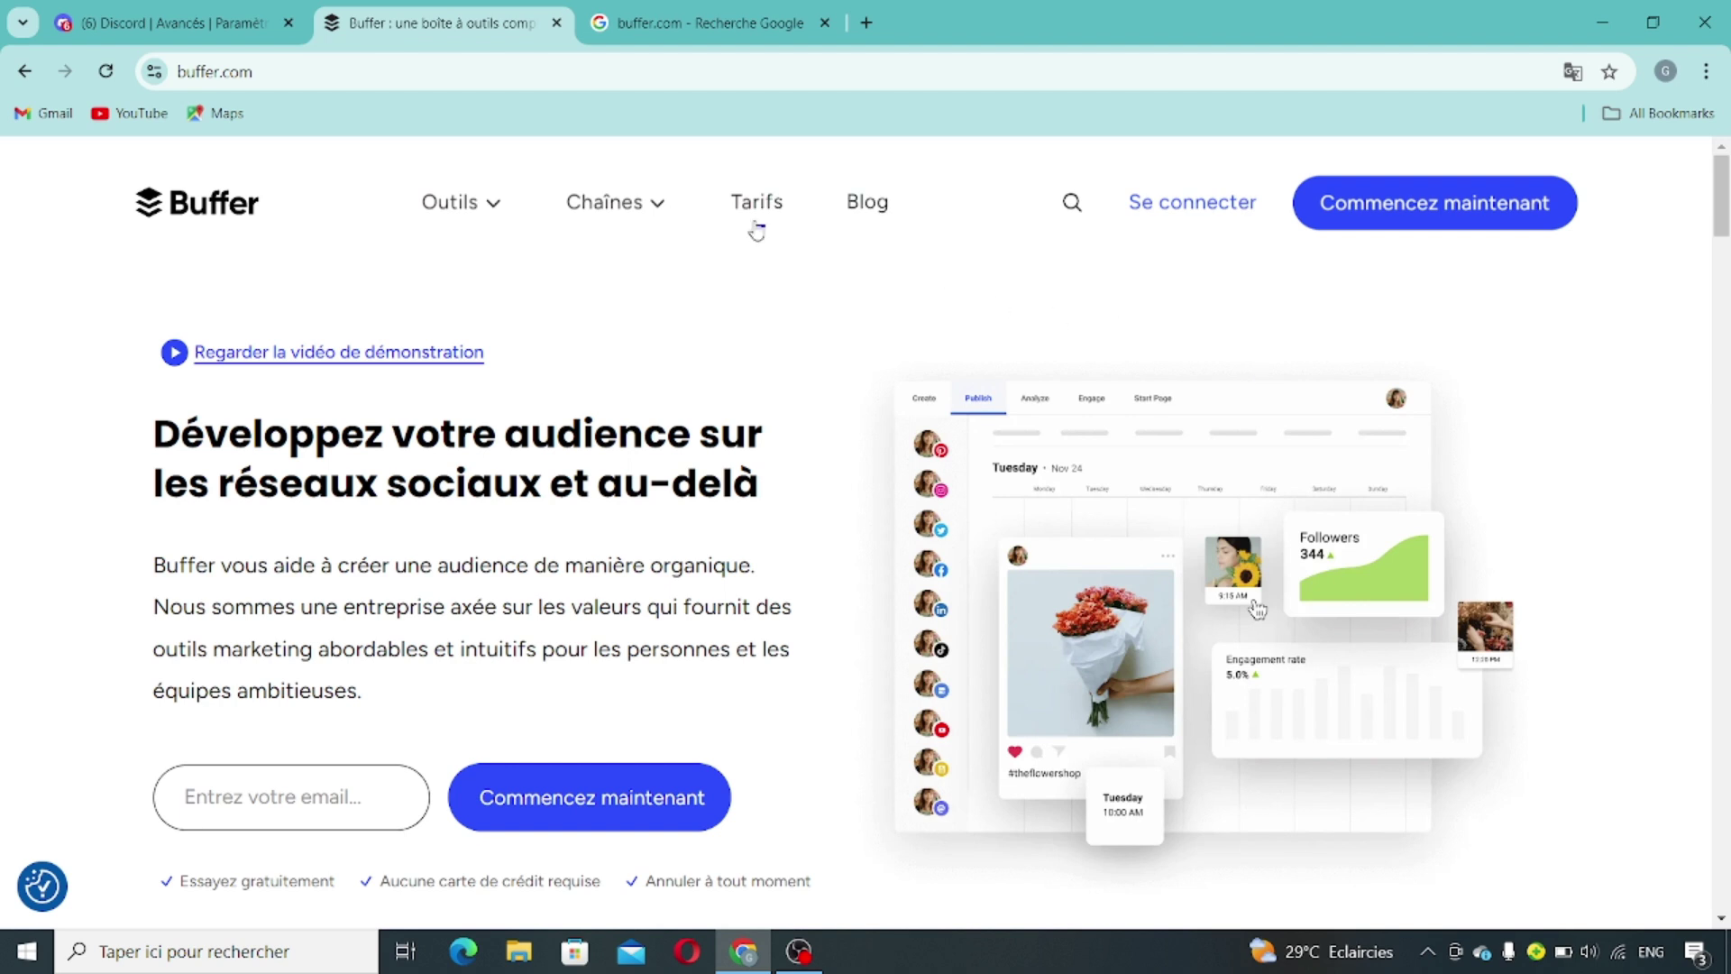
Begin the Buffer sign-up from its home page and choose the 14-day free trial for analysing content.
left_click(732, 27)
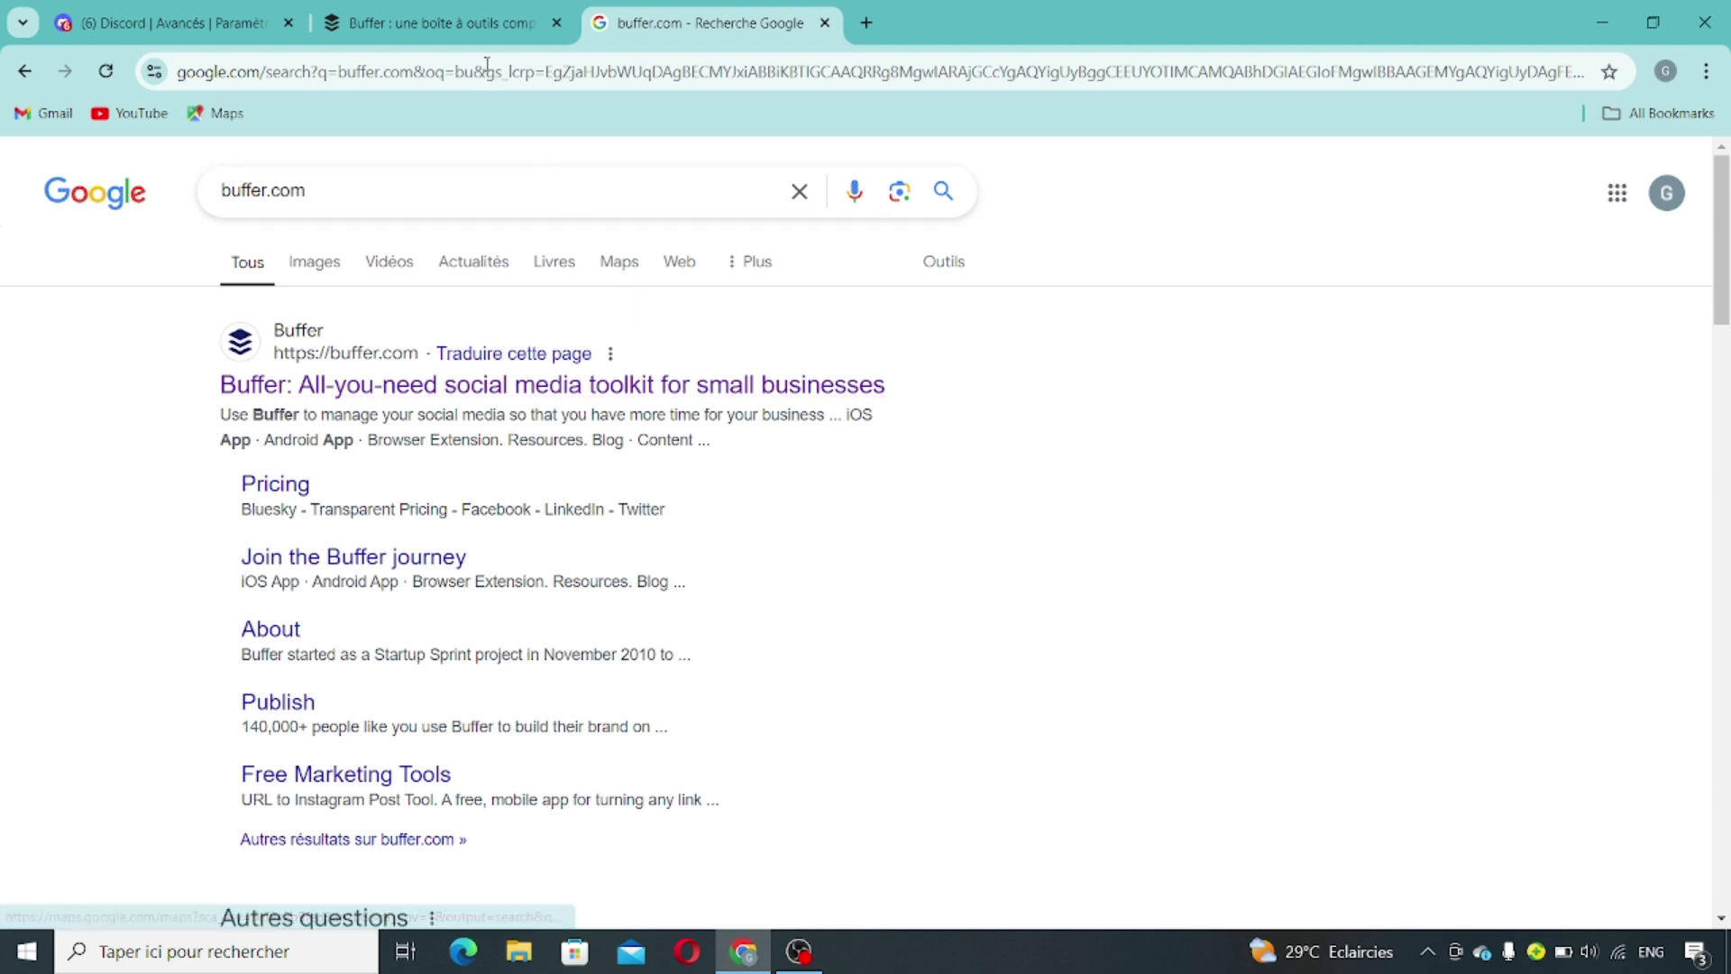
left_click(469, 35)
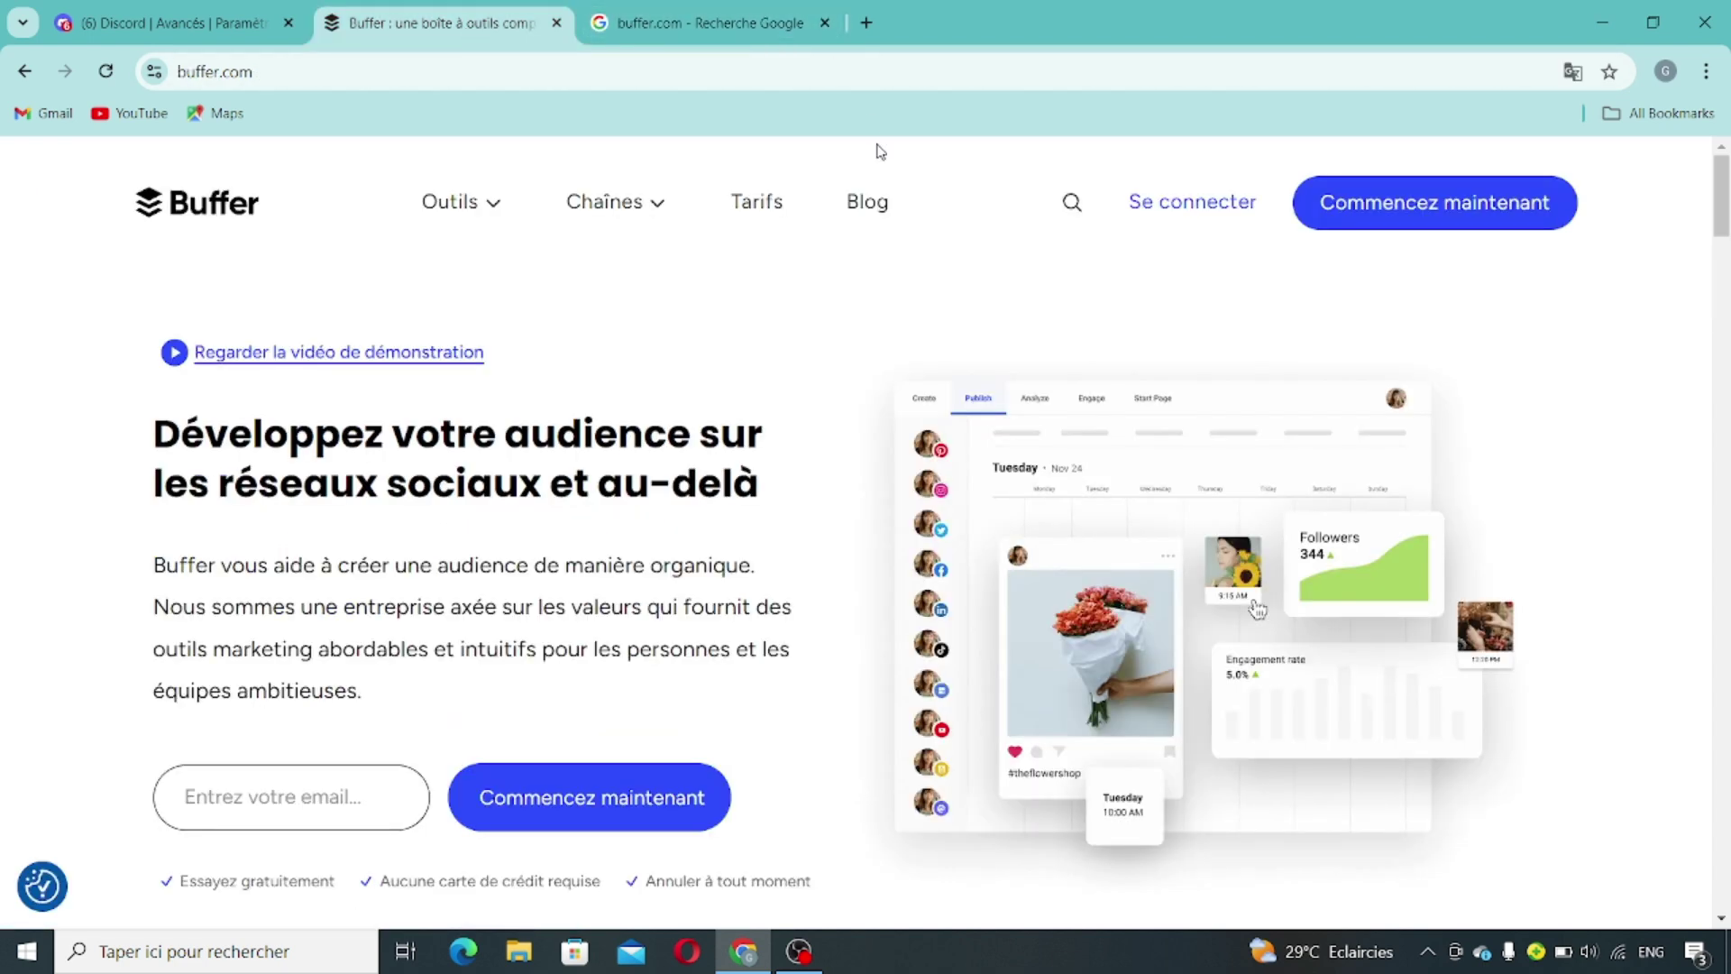
left_click(1494, 218)
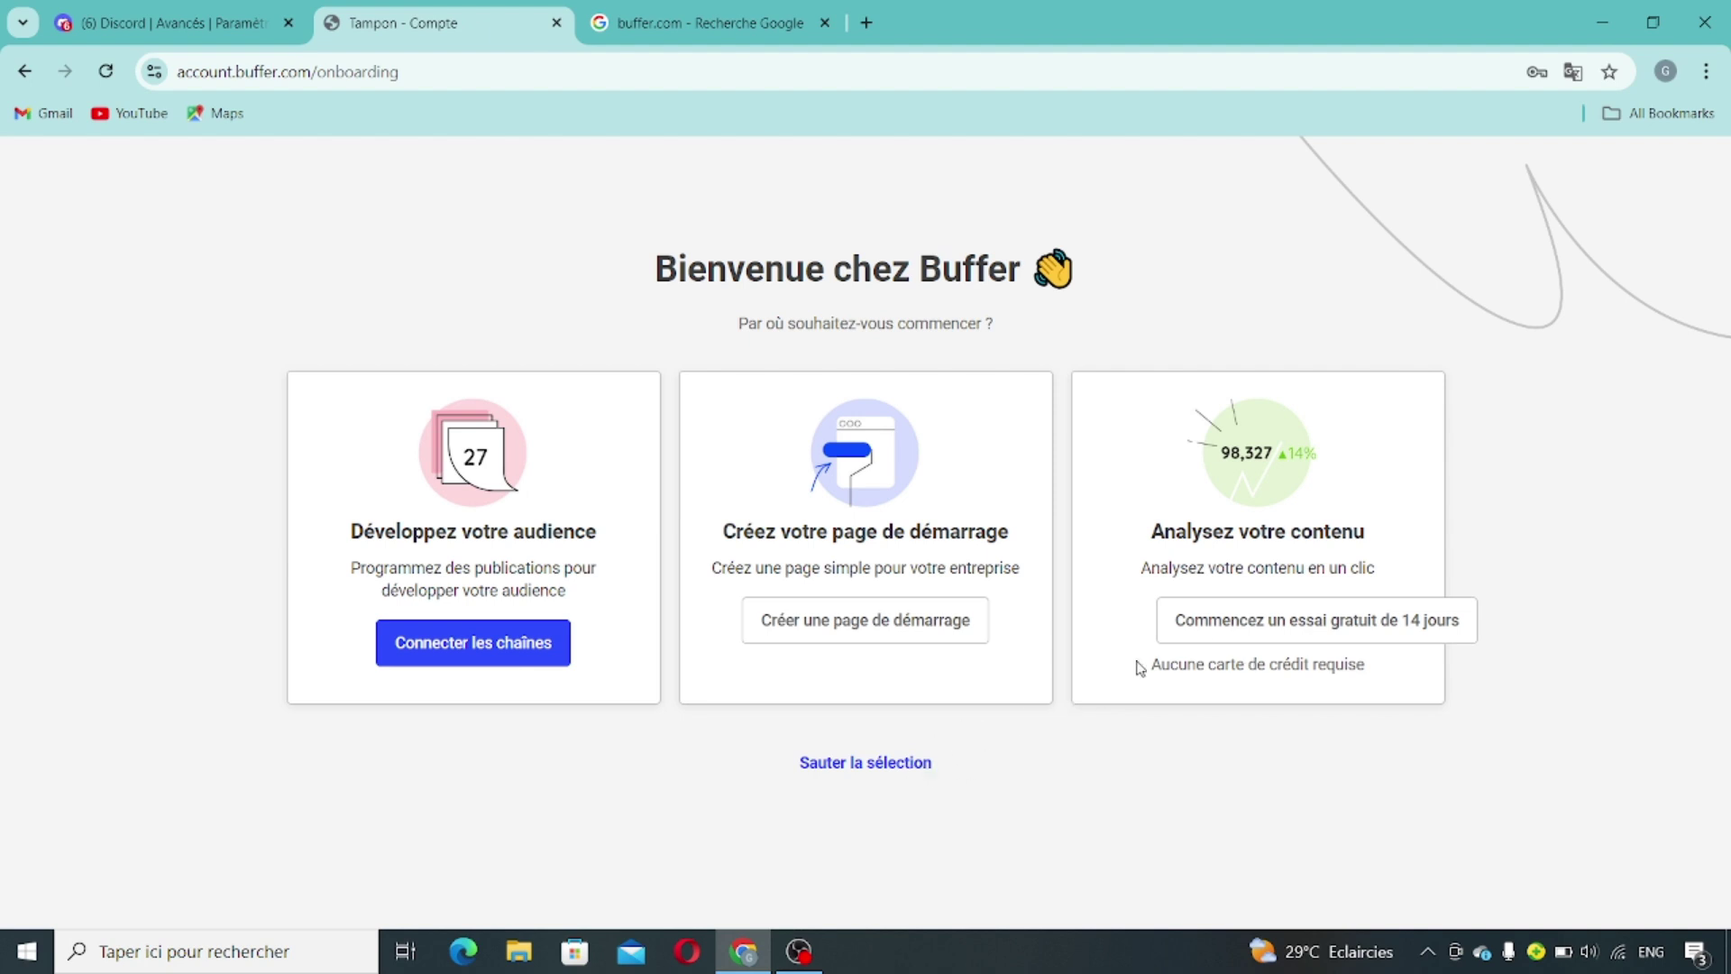
left_click(1413, 620)
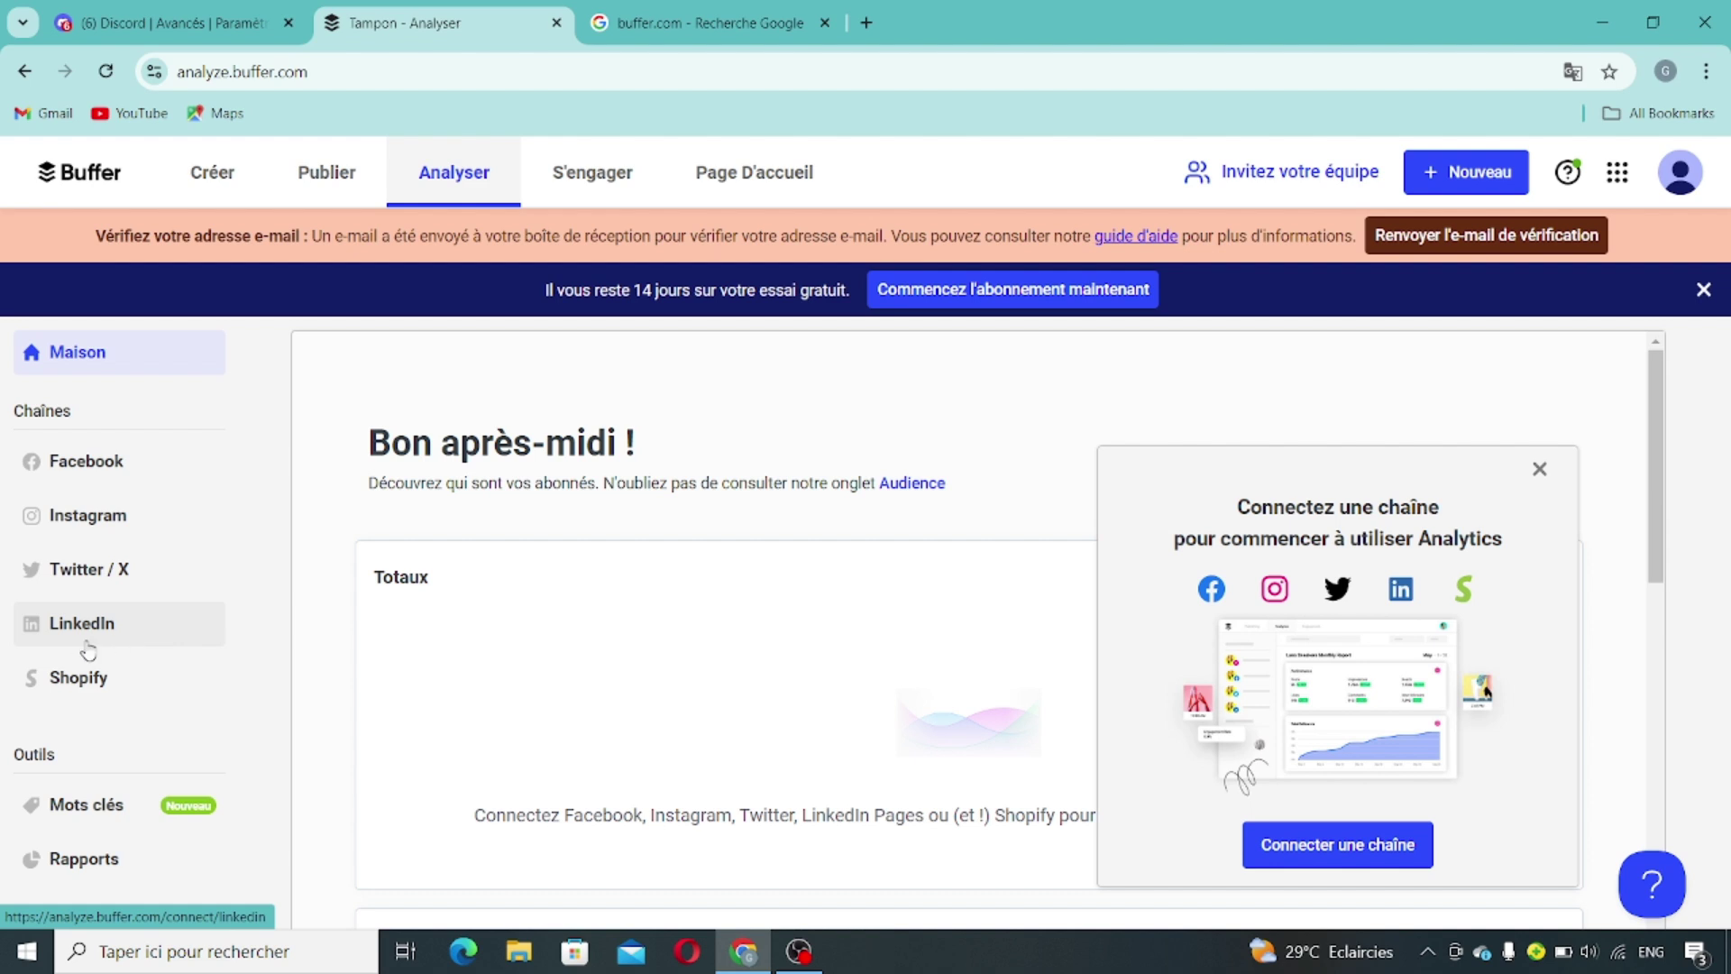
View the Instagram section of the analytics area and dismiss the channel connection pop-up.
left_click(123, 518)
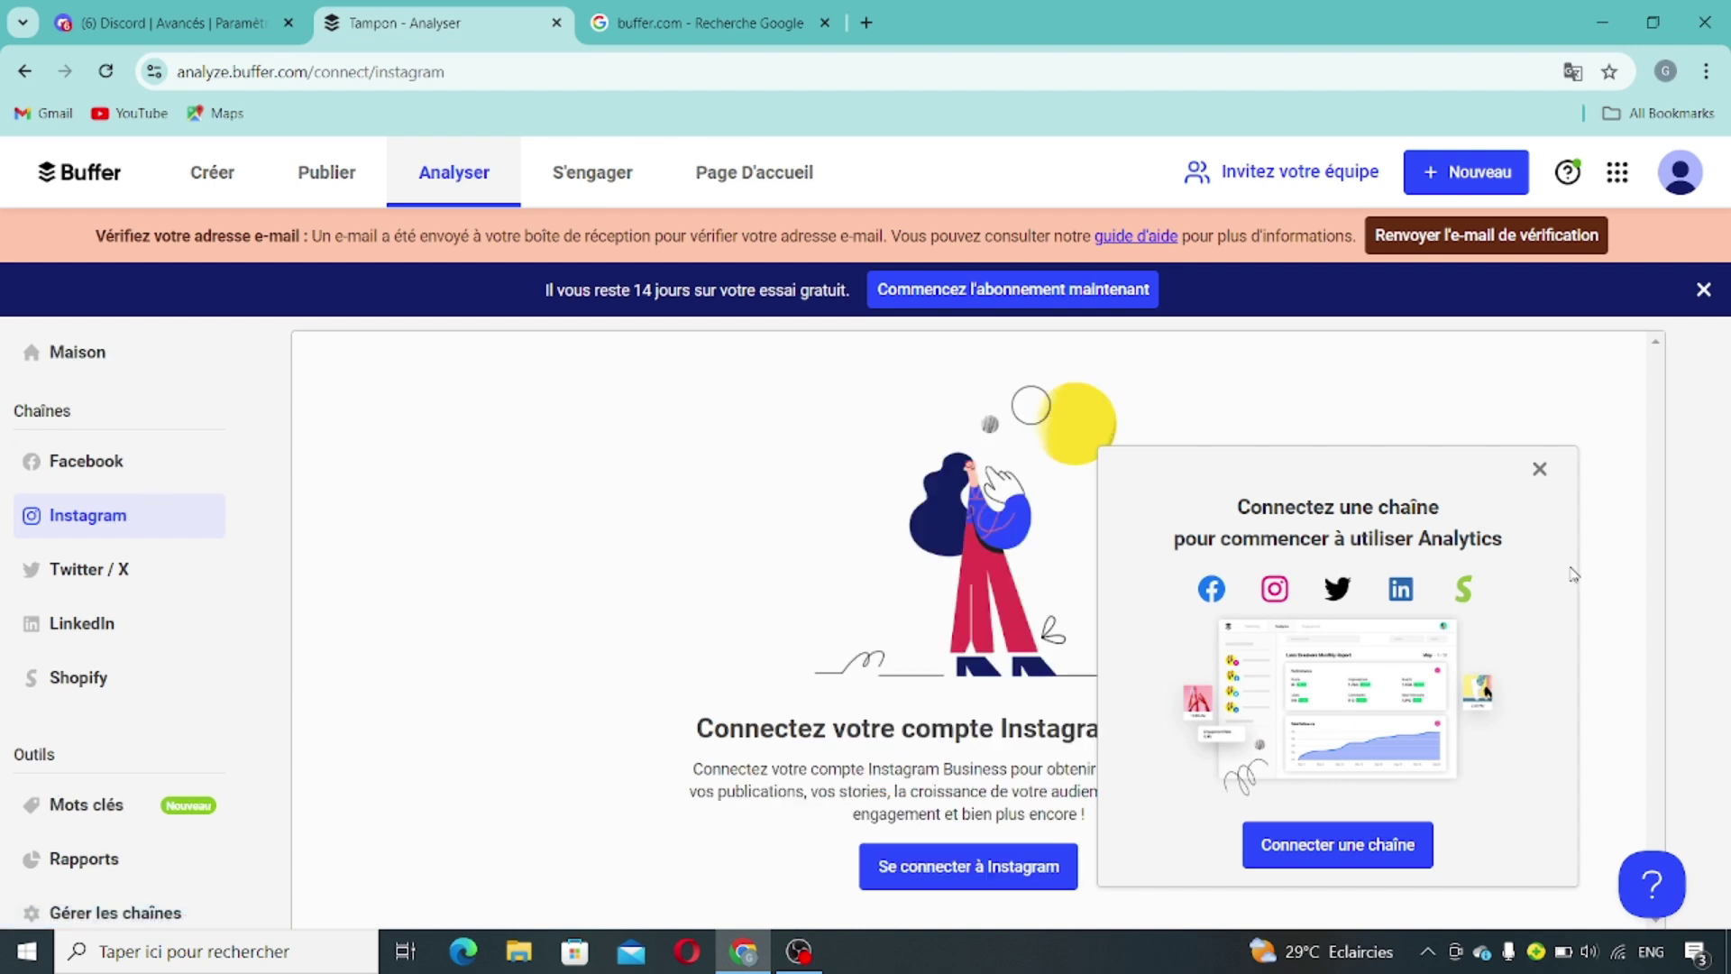
left_click(1540, 470)
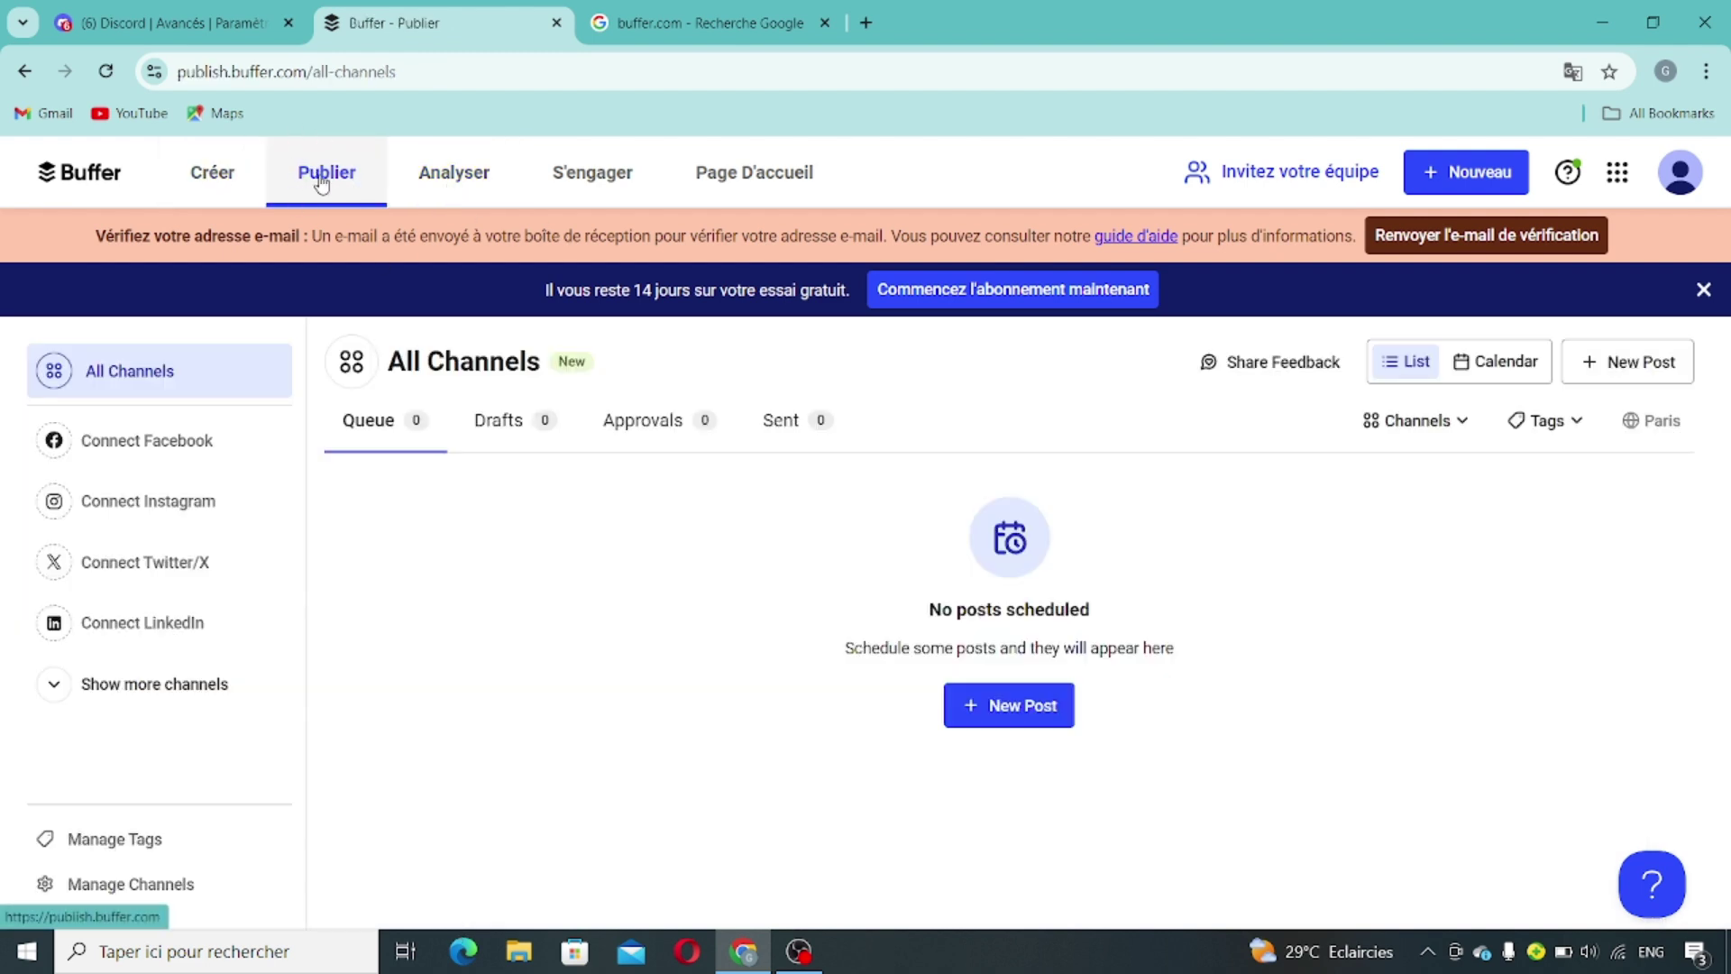
From a new post, create and save a purple tag named "protection".
left_click(996, 708)
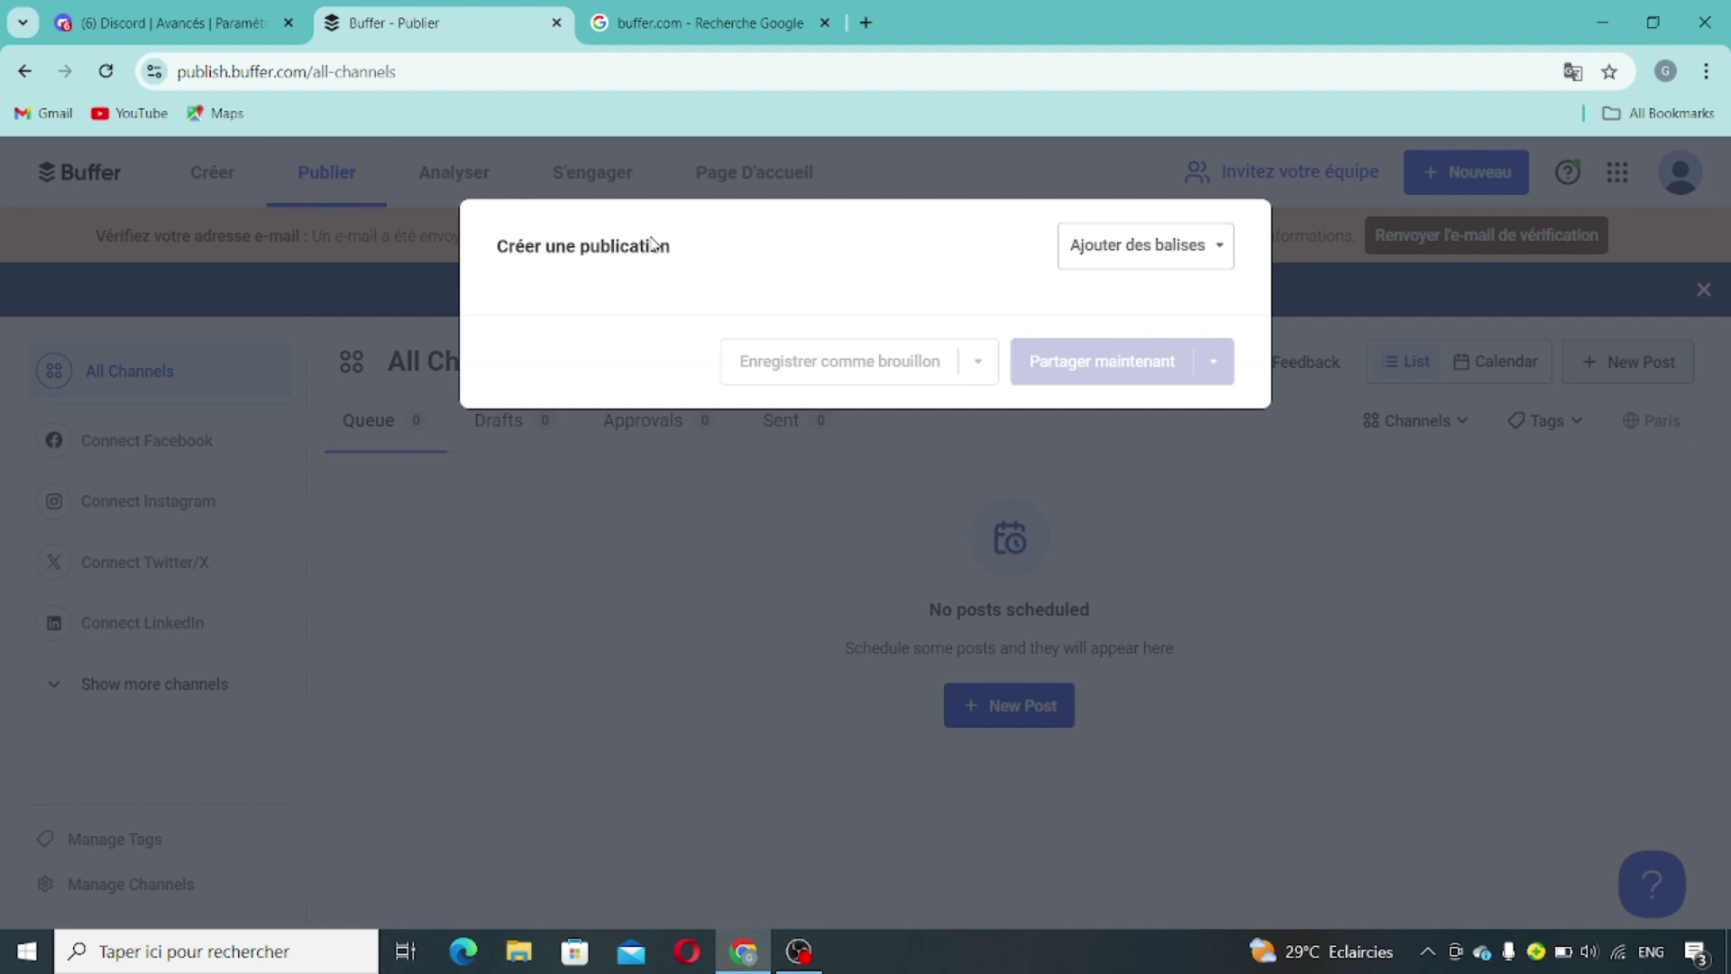
left_click(1208, 254)
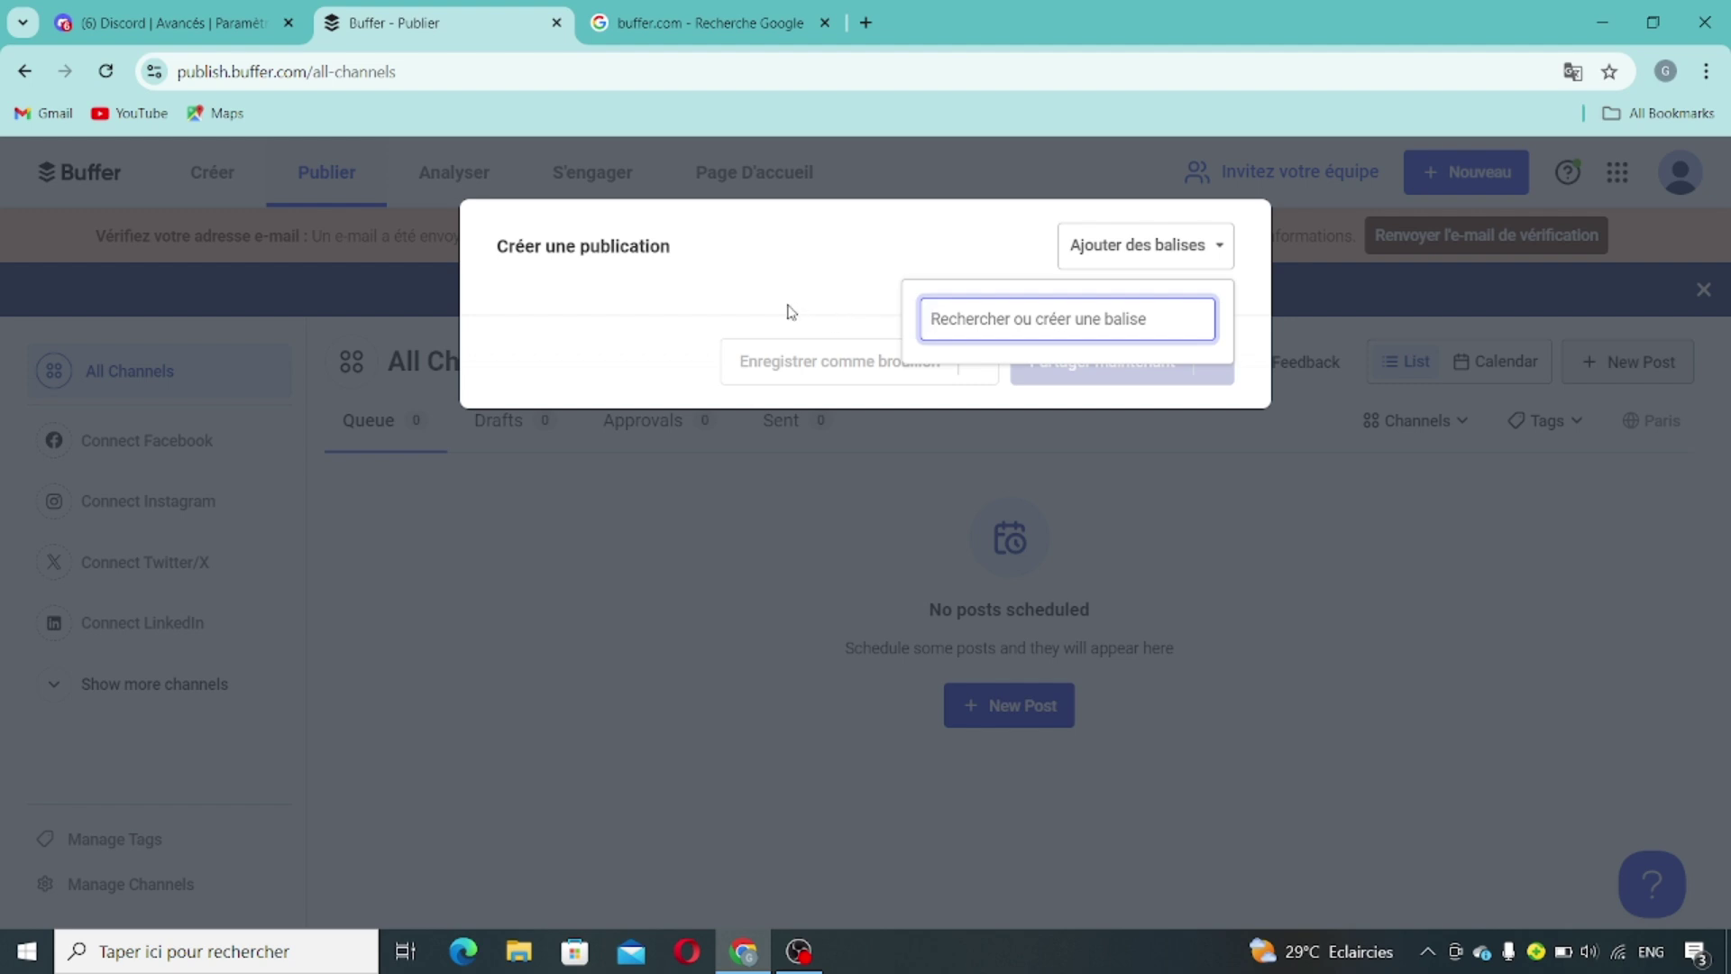
left_click(861, 329)
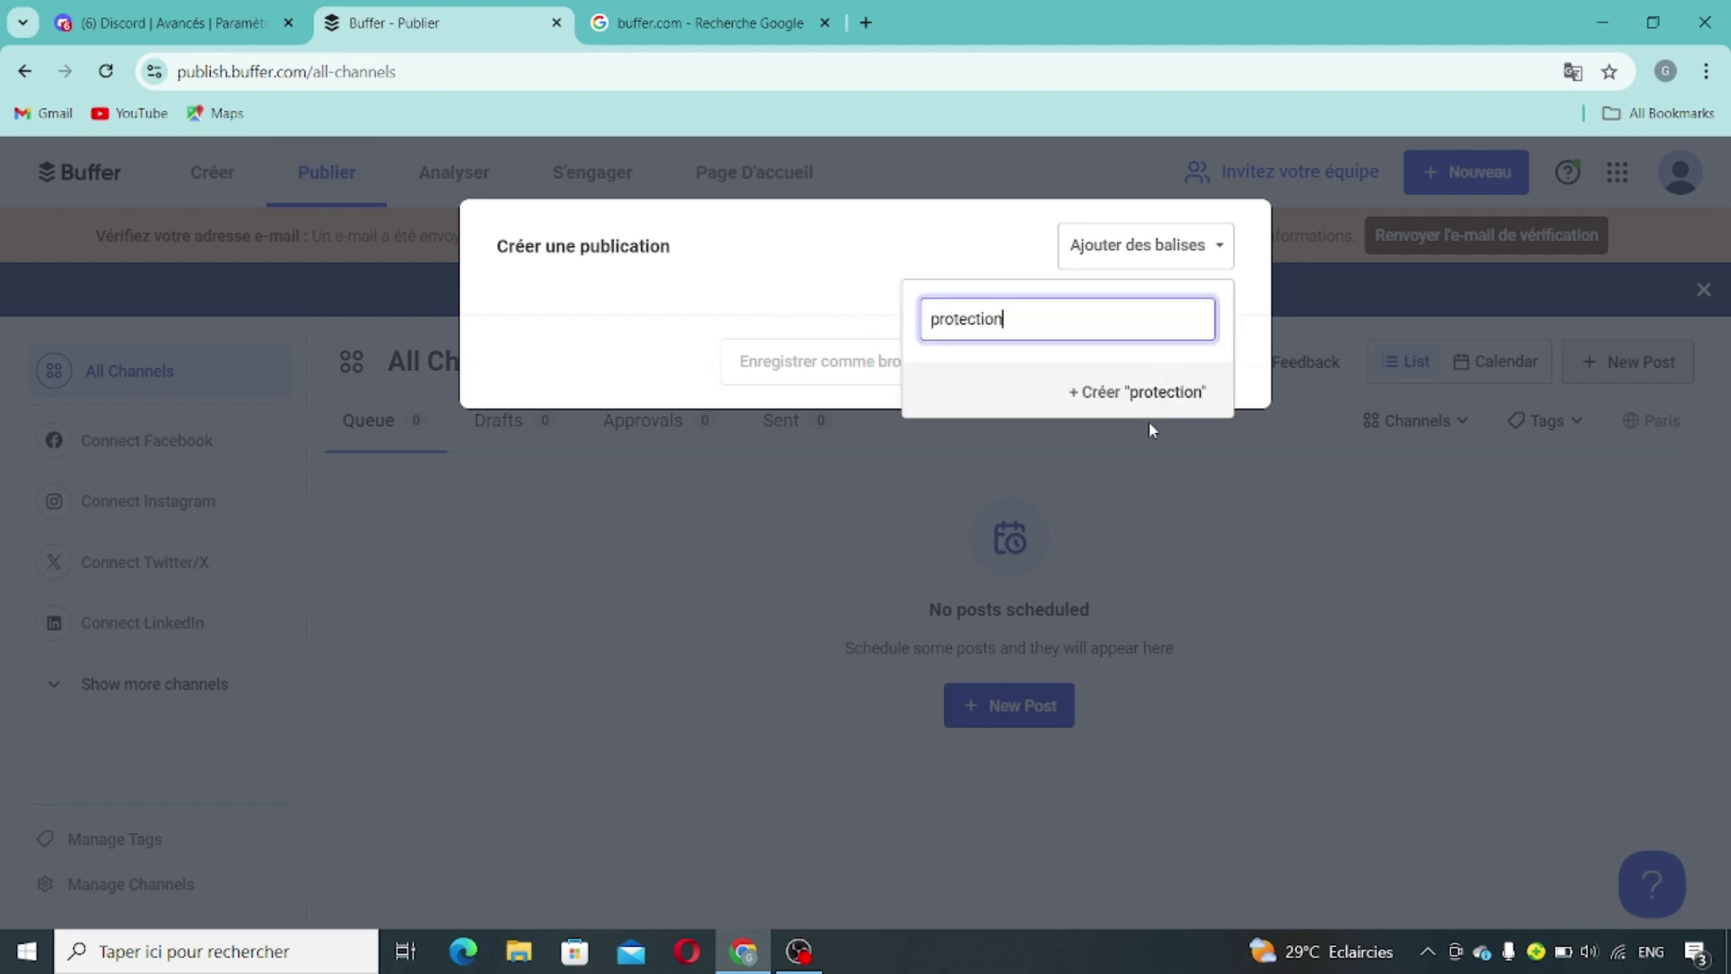
left_click(1145, 388)
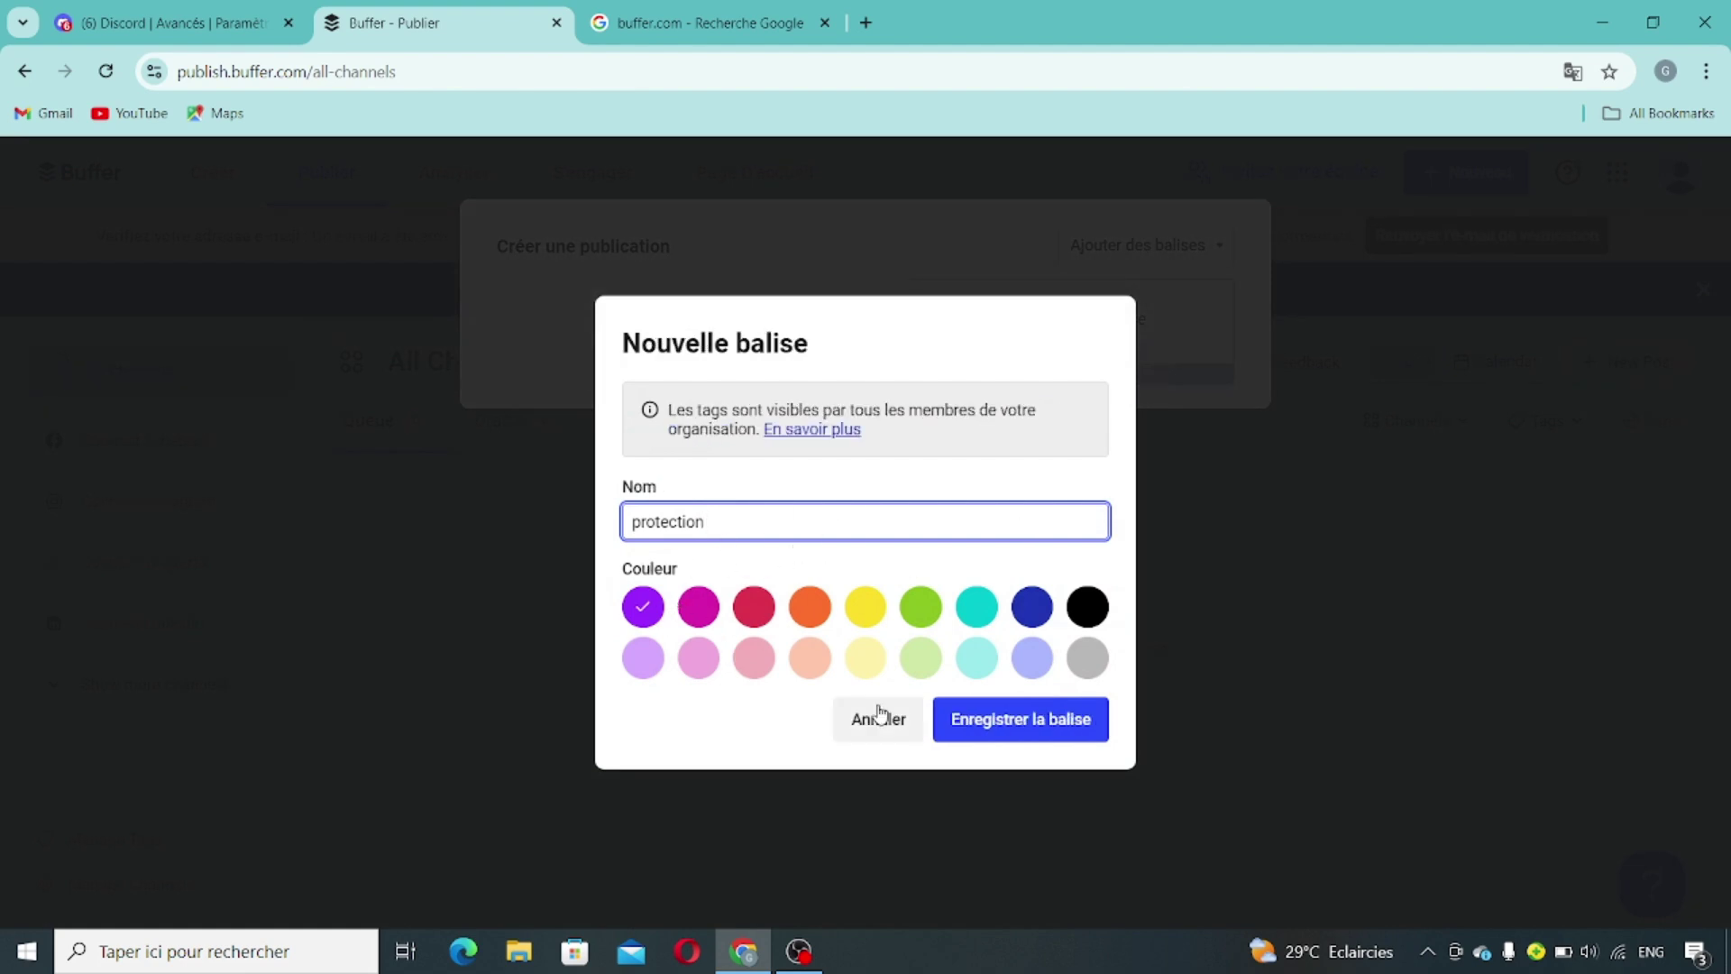
left_click(983, 728)
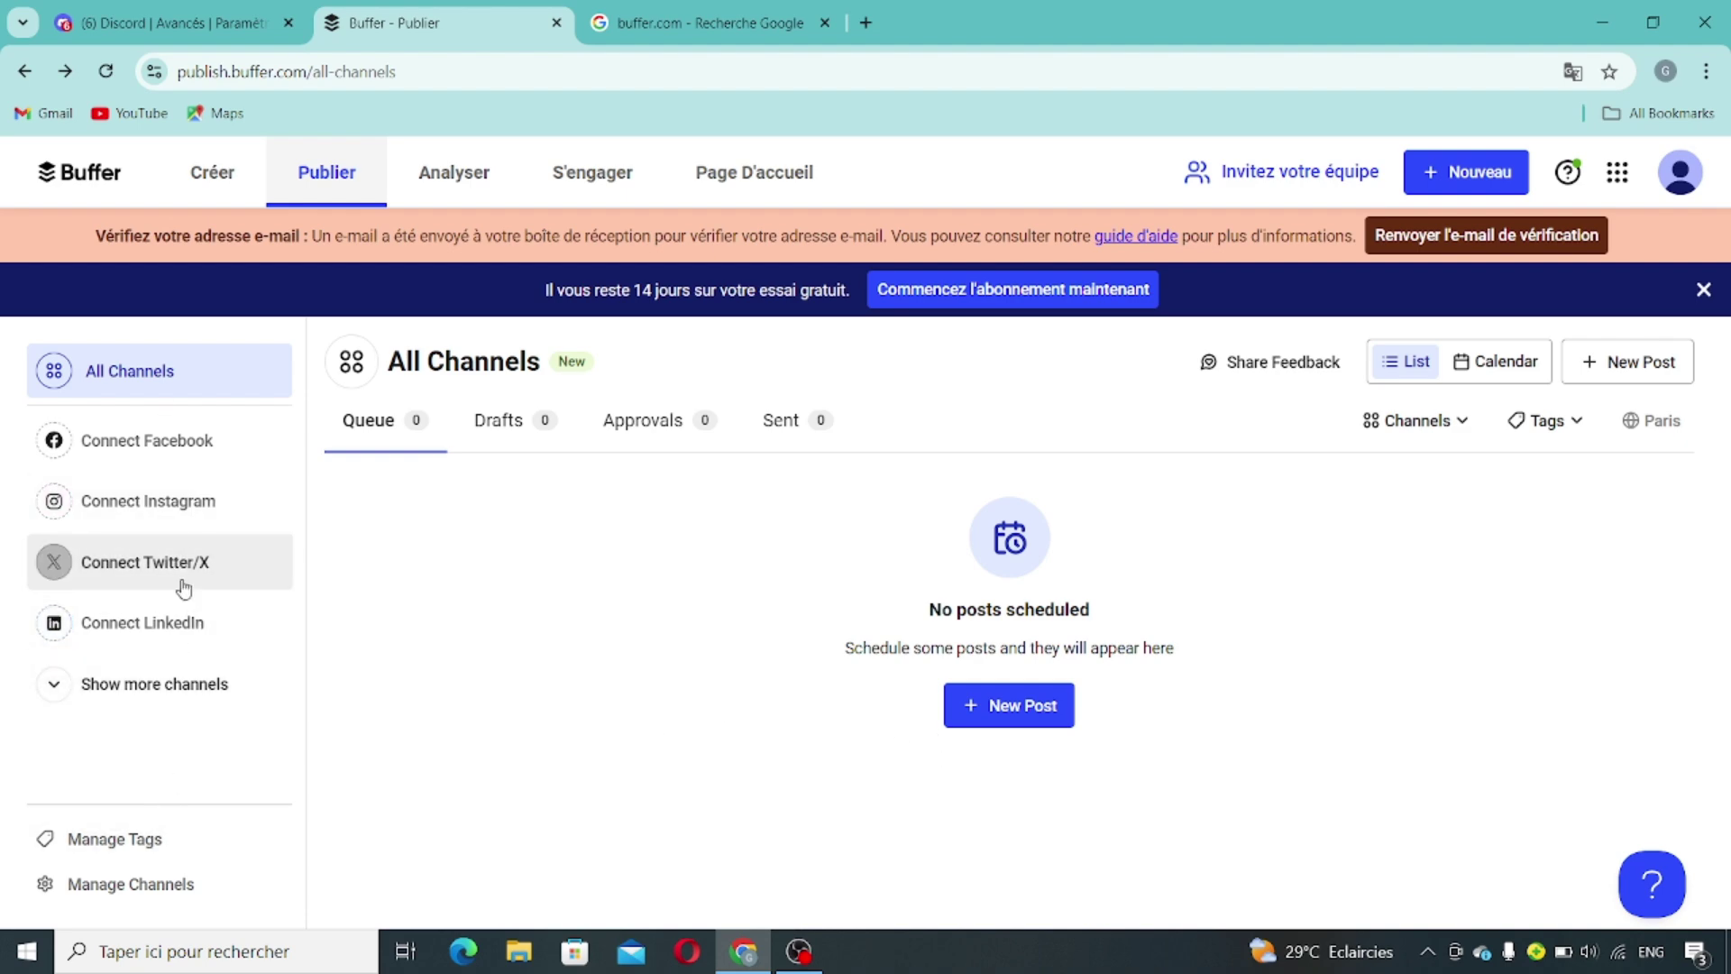
View the Facebook page and group connection options and close them without connecting.
left_click(171, 456)
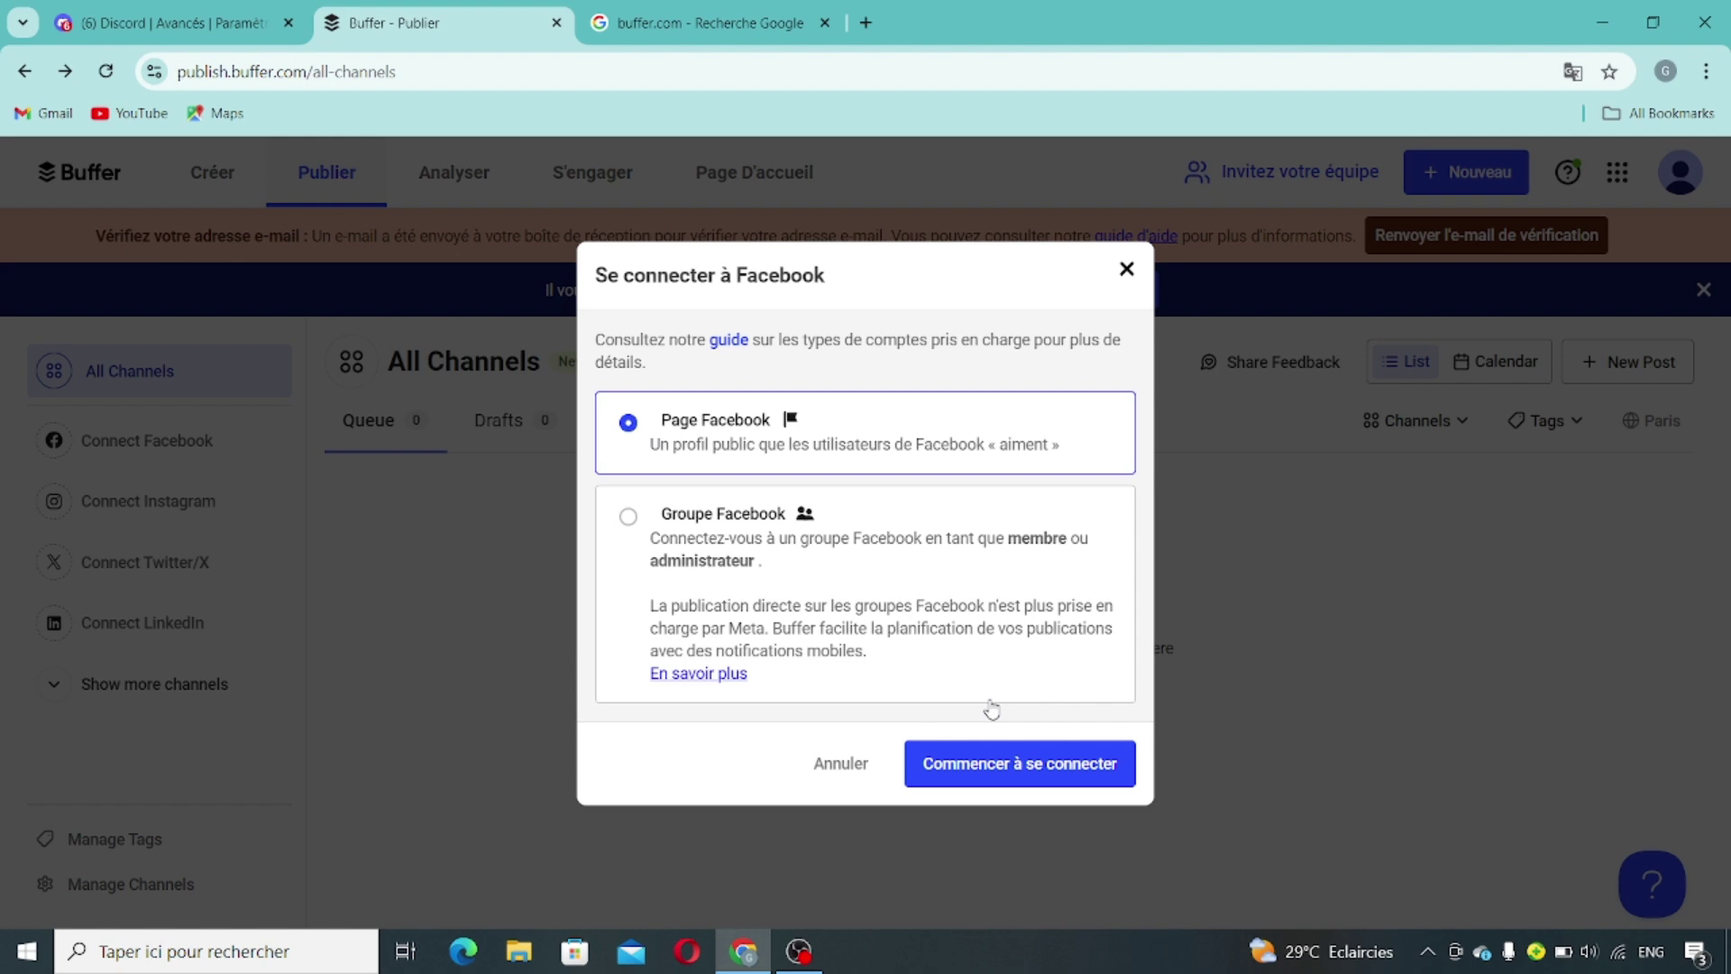
left_click(1126, 269)
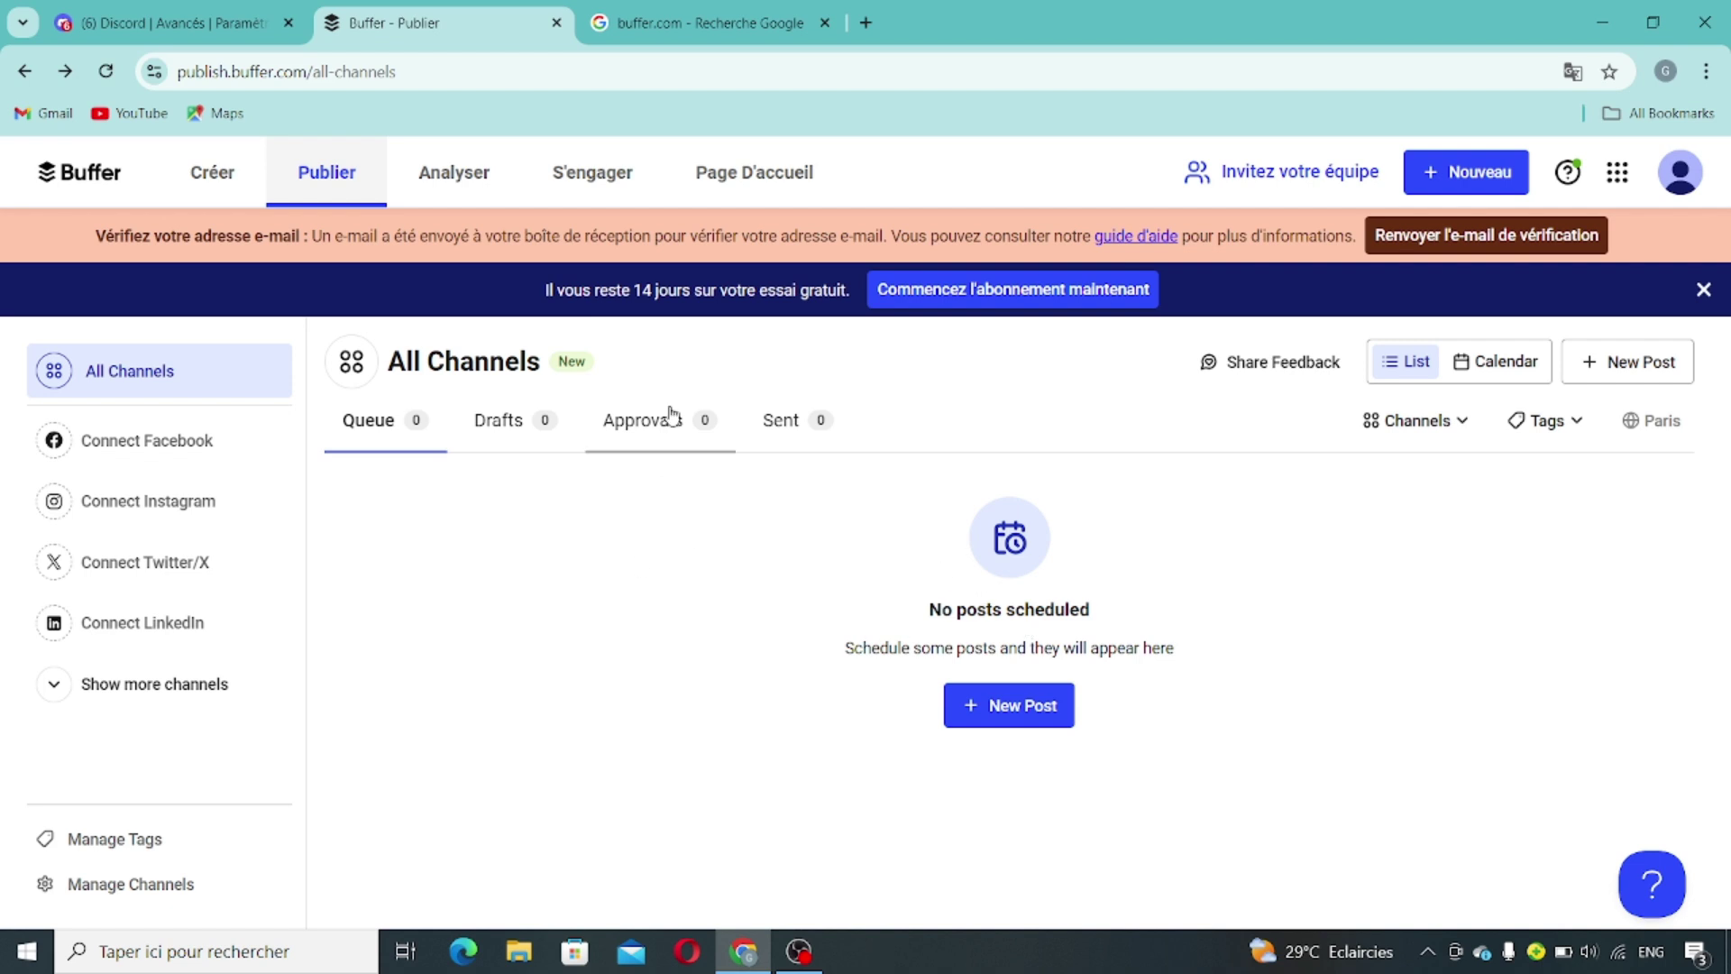
Switch the publishing view of all channels to the weekly calendar and examine its hourly time slots.
left_click(1515, 368)
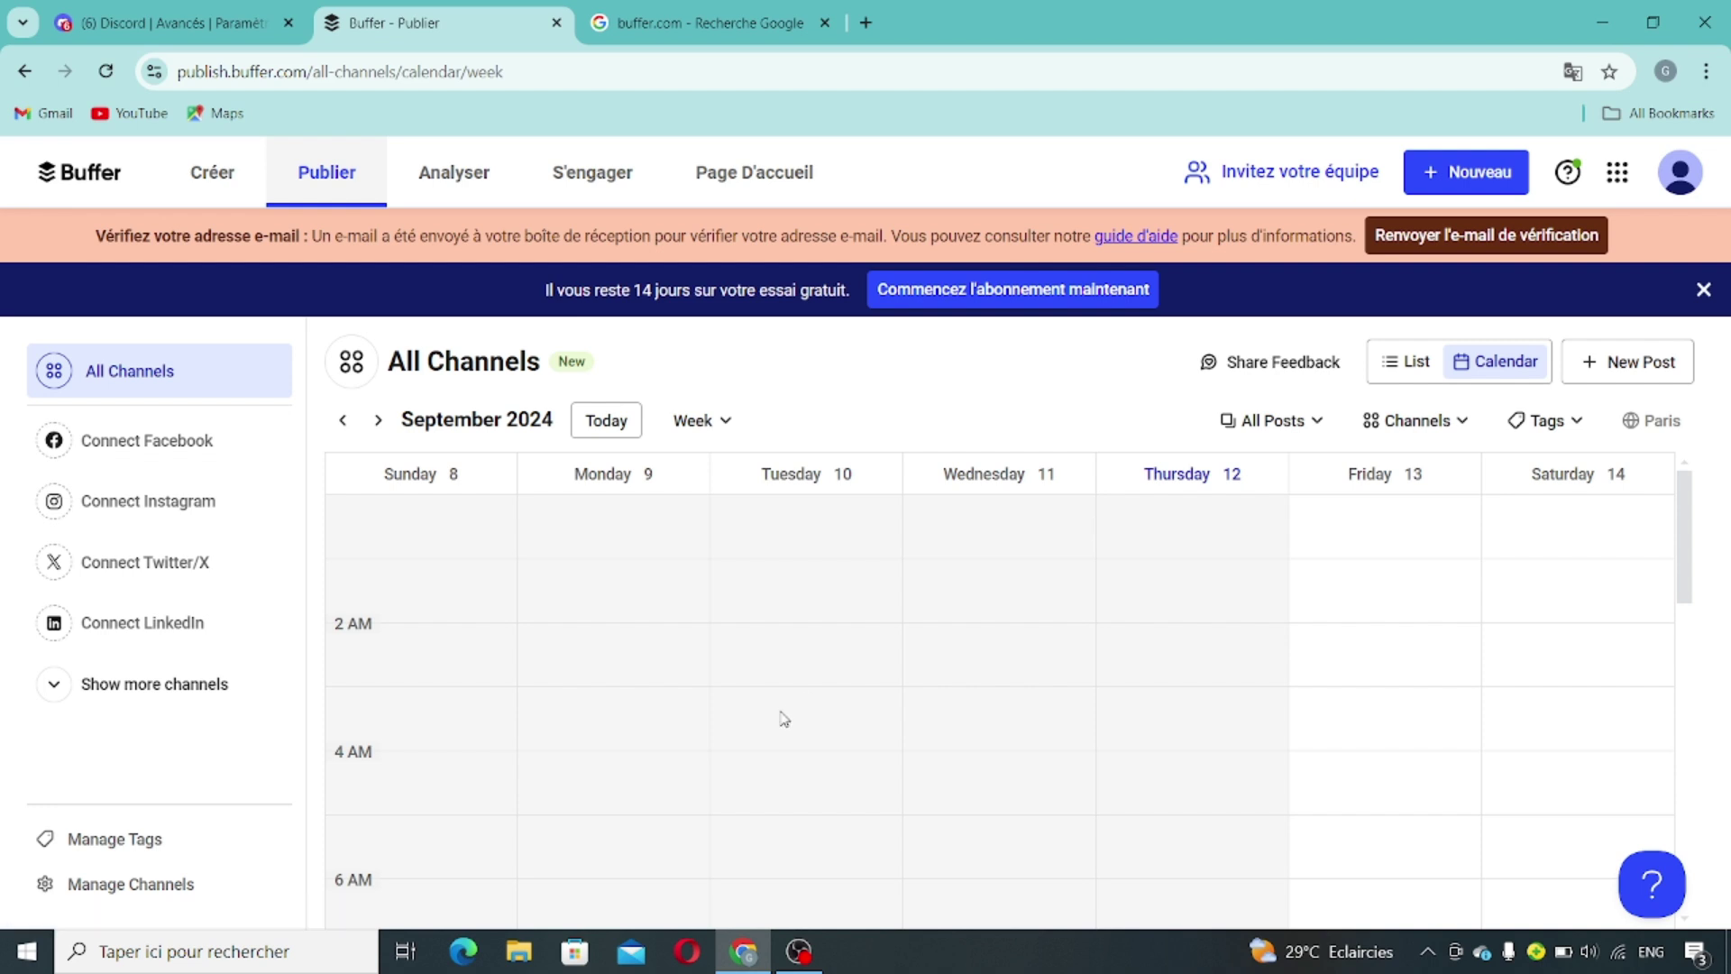
scroll(785, 719, "down", 10)
scroll(785, 719, "up", 10)
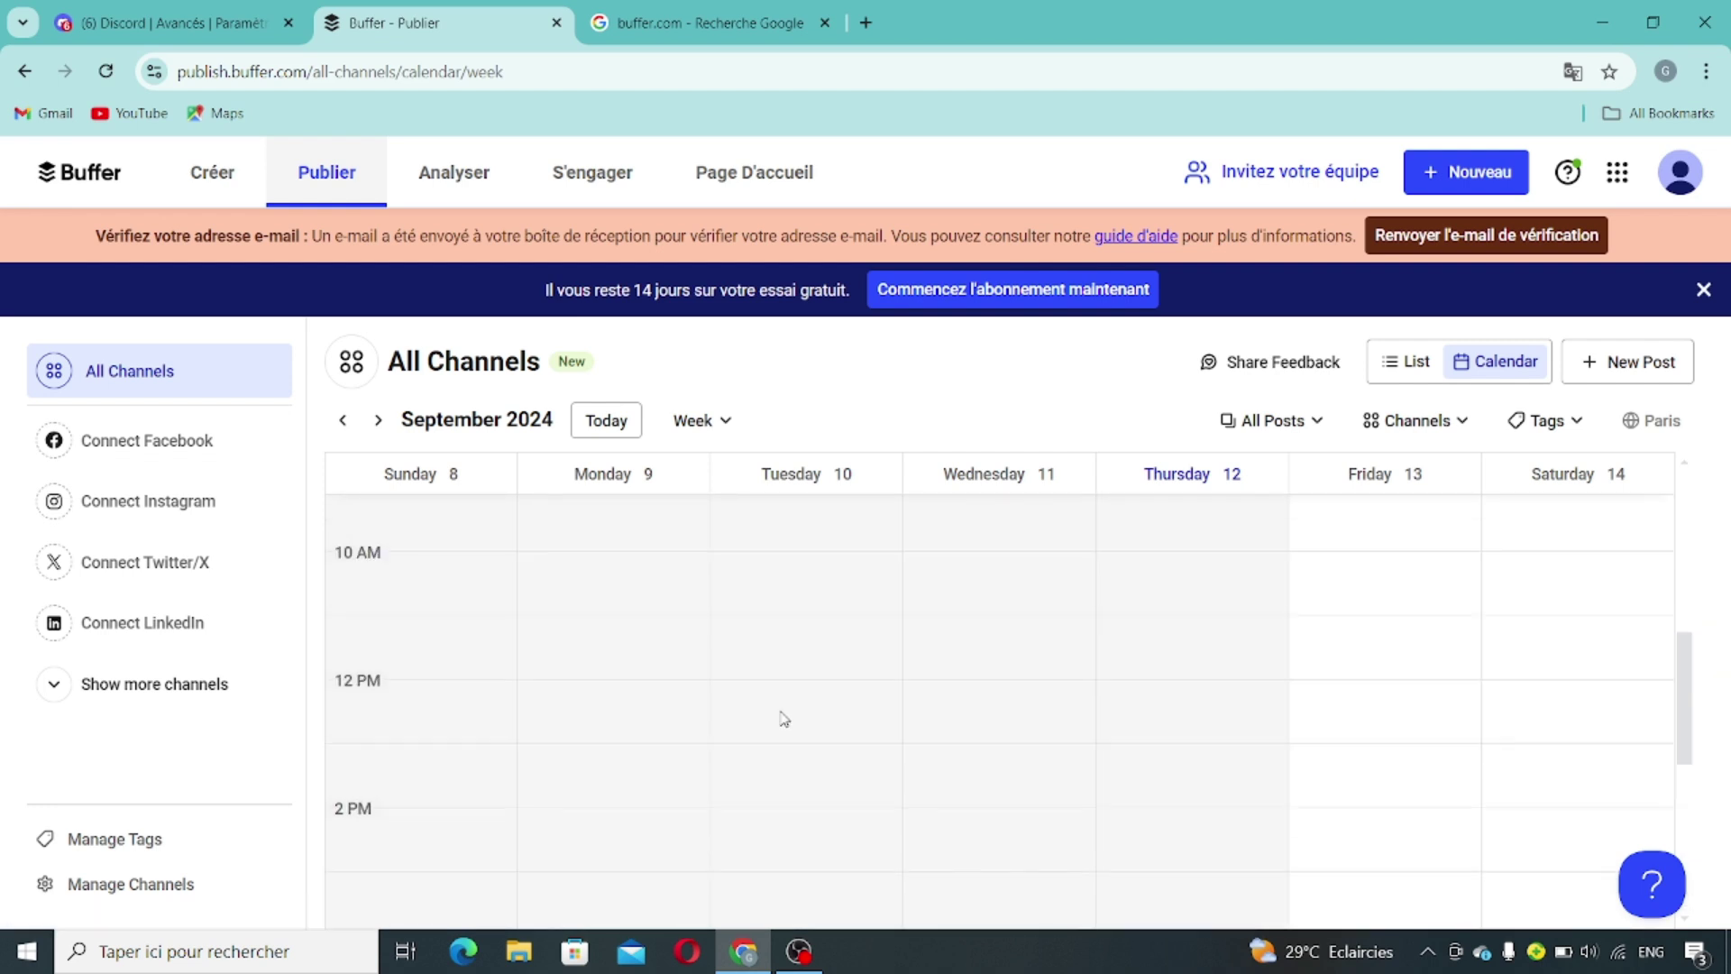
scroll(785, 719, "down", 10)
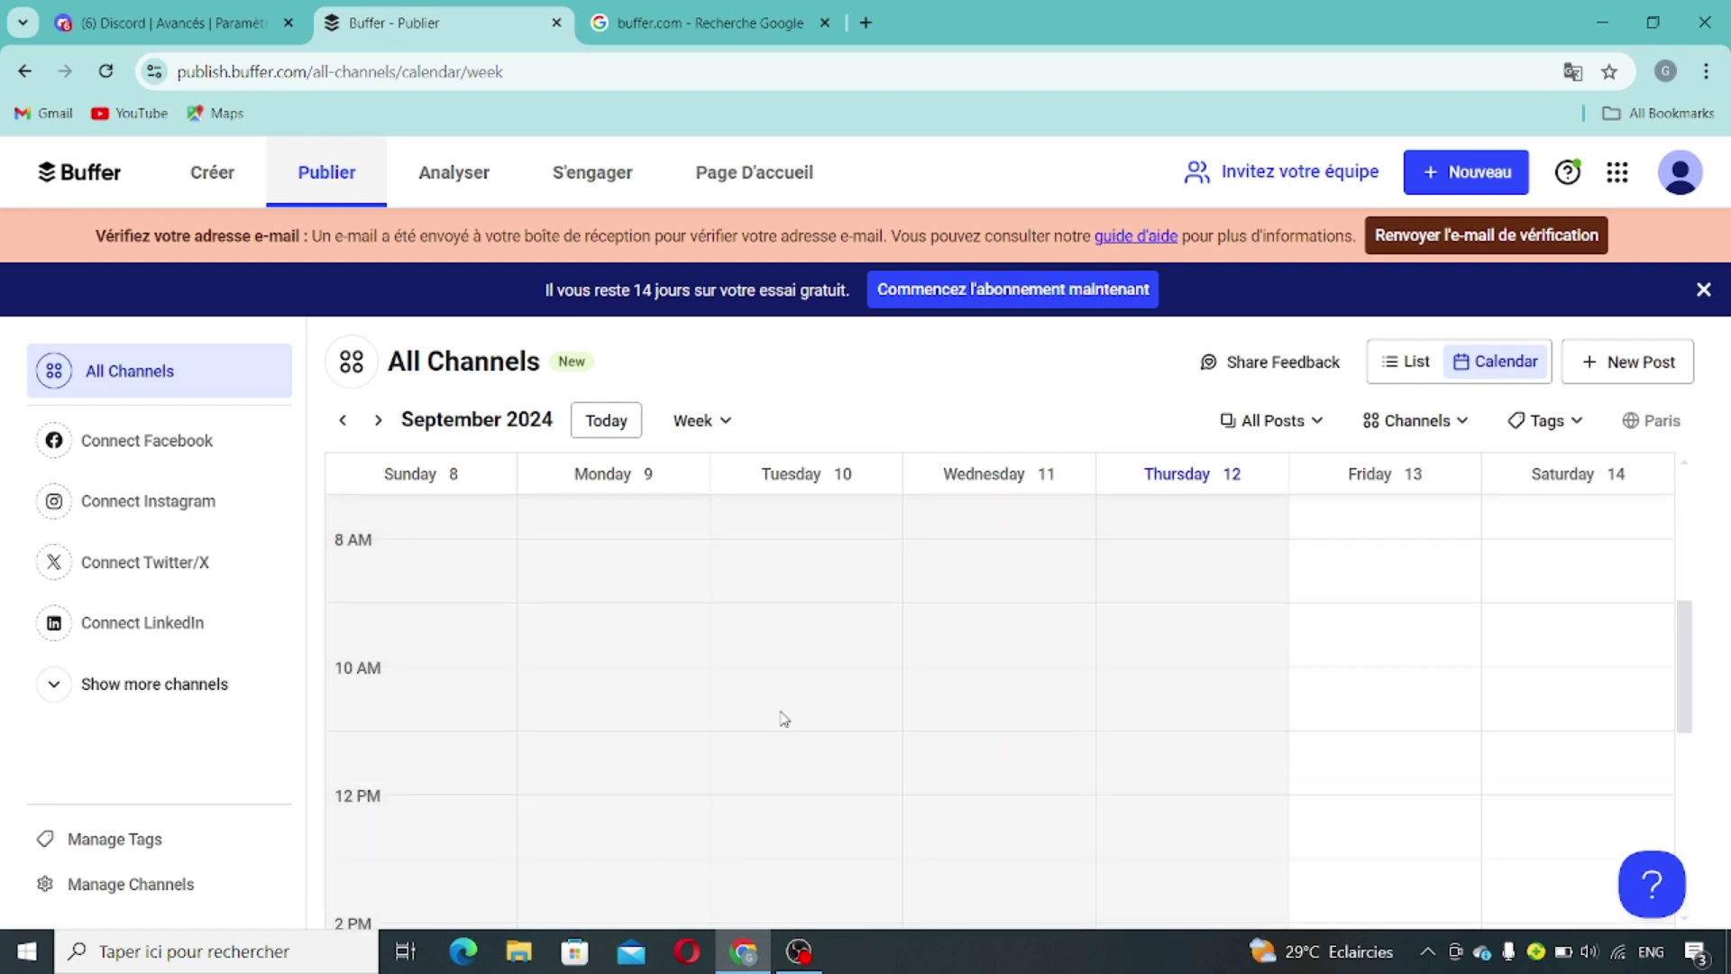
scroll(785, 718, "up", 10)
scroll(785, 719, "down", 12)
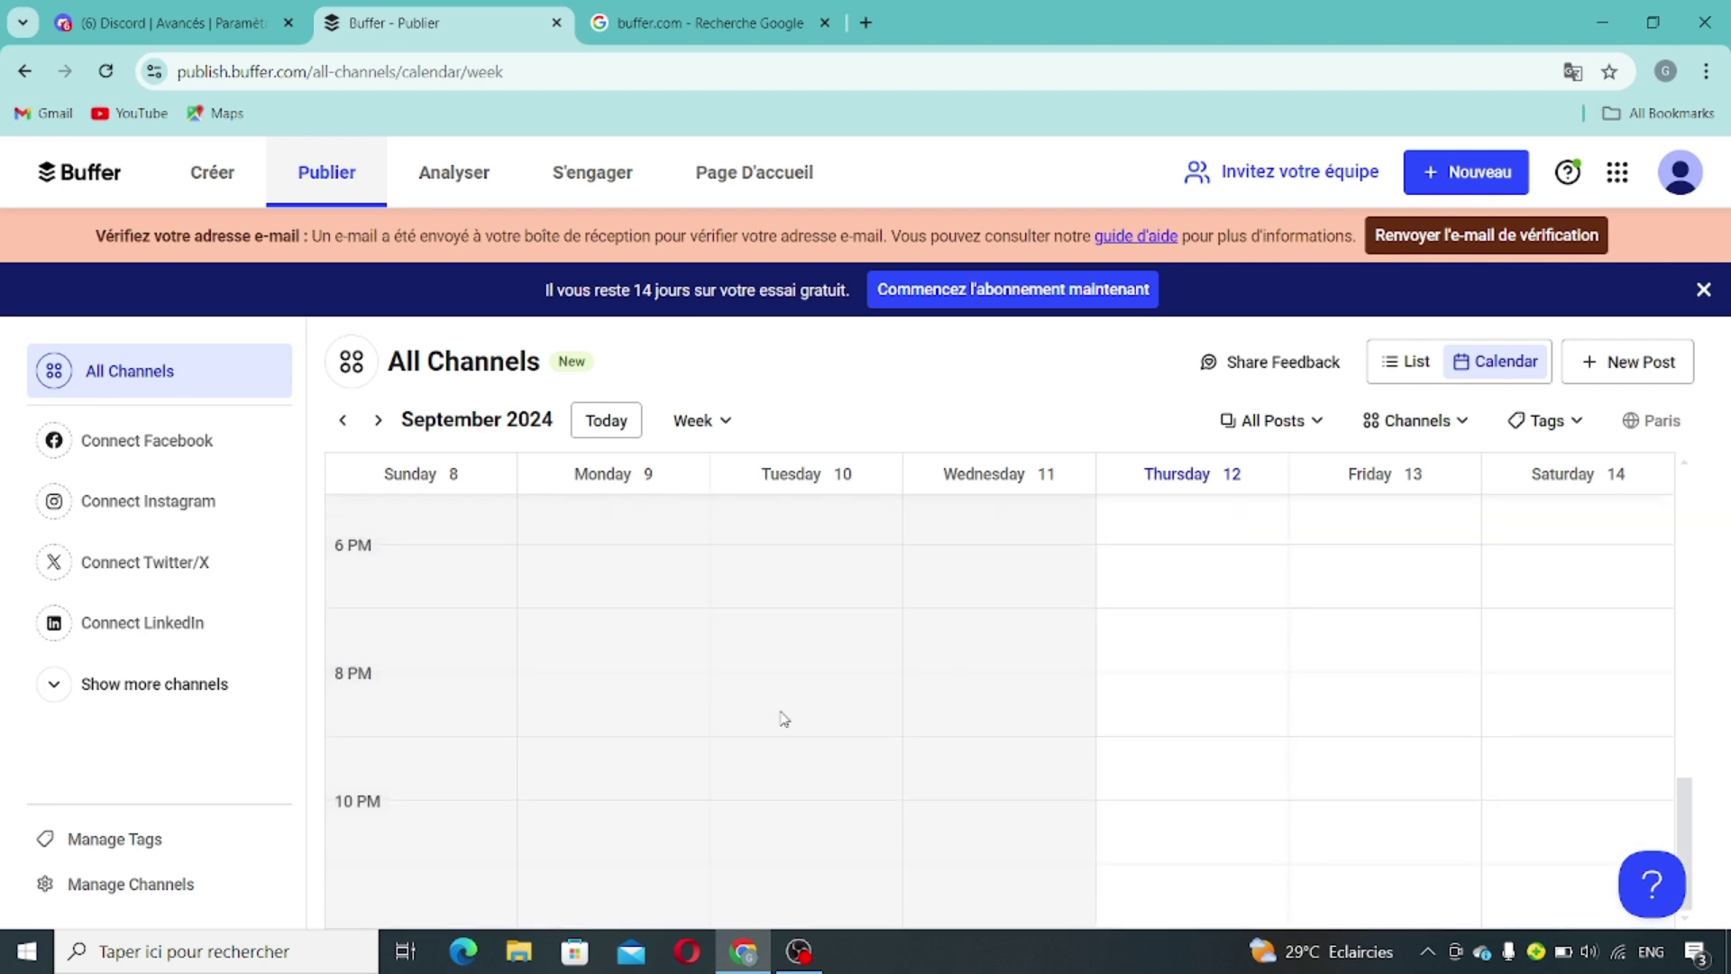
scroll(785, 718, "up", 6)
scroll(785, 719, "up", 6)
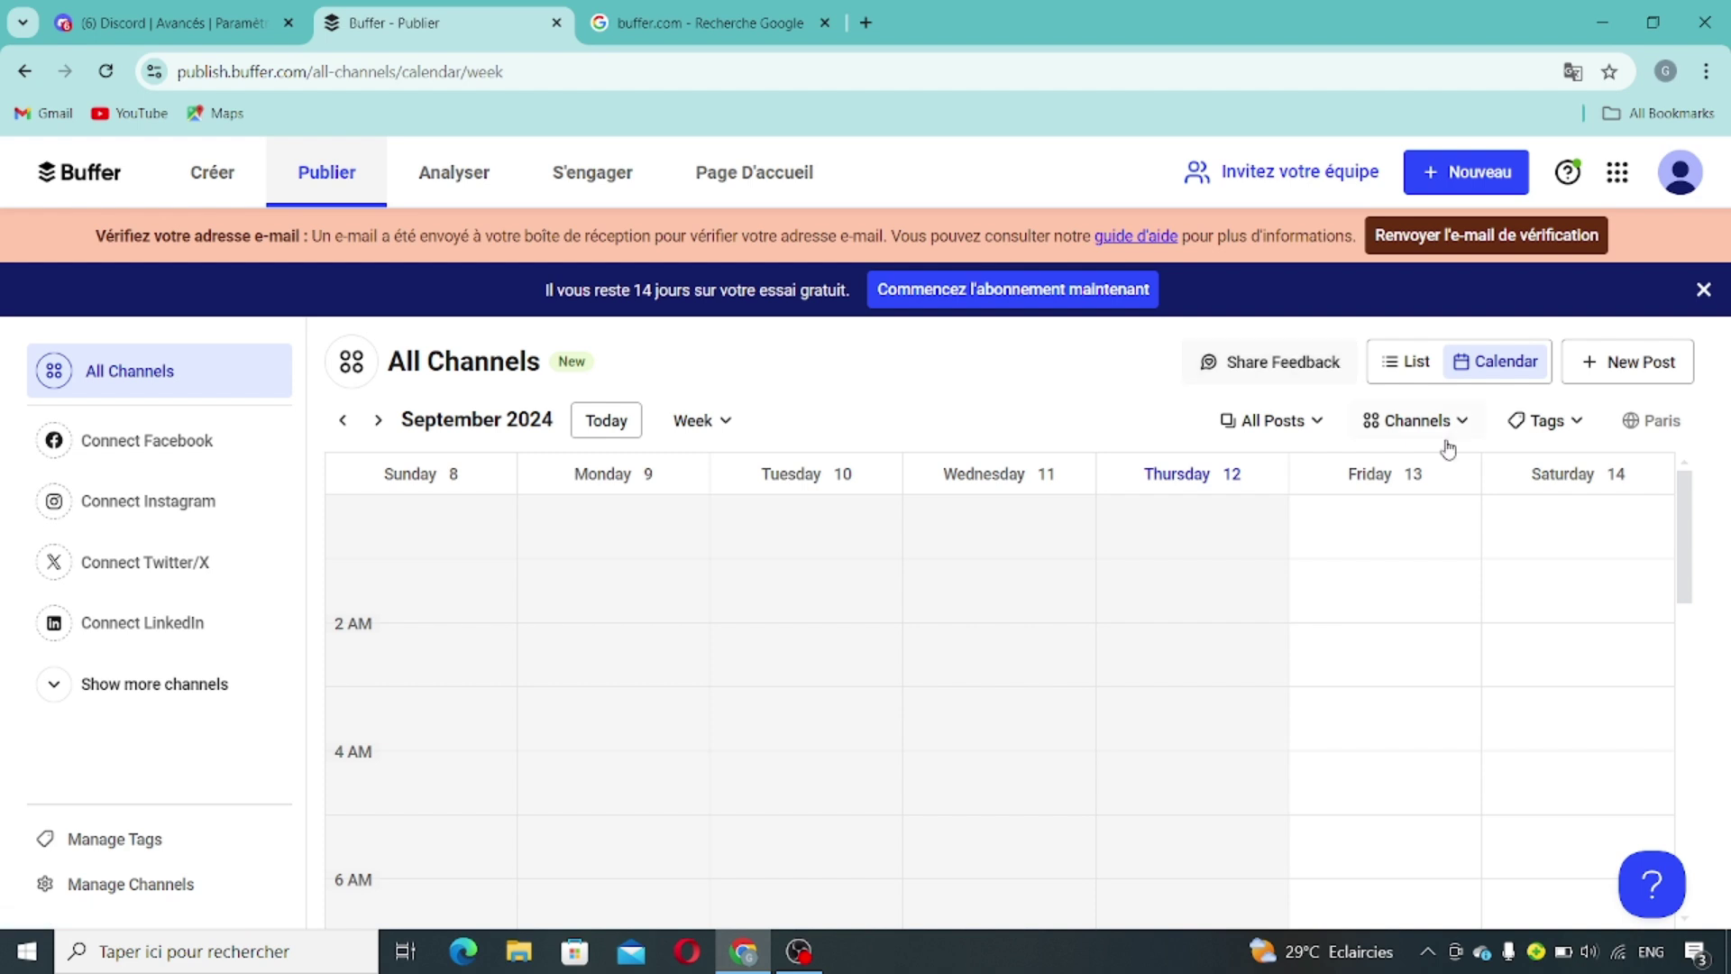
Examine the calendar's tag, channel and post status filters without applying any of them.
left_click(1574, 427)
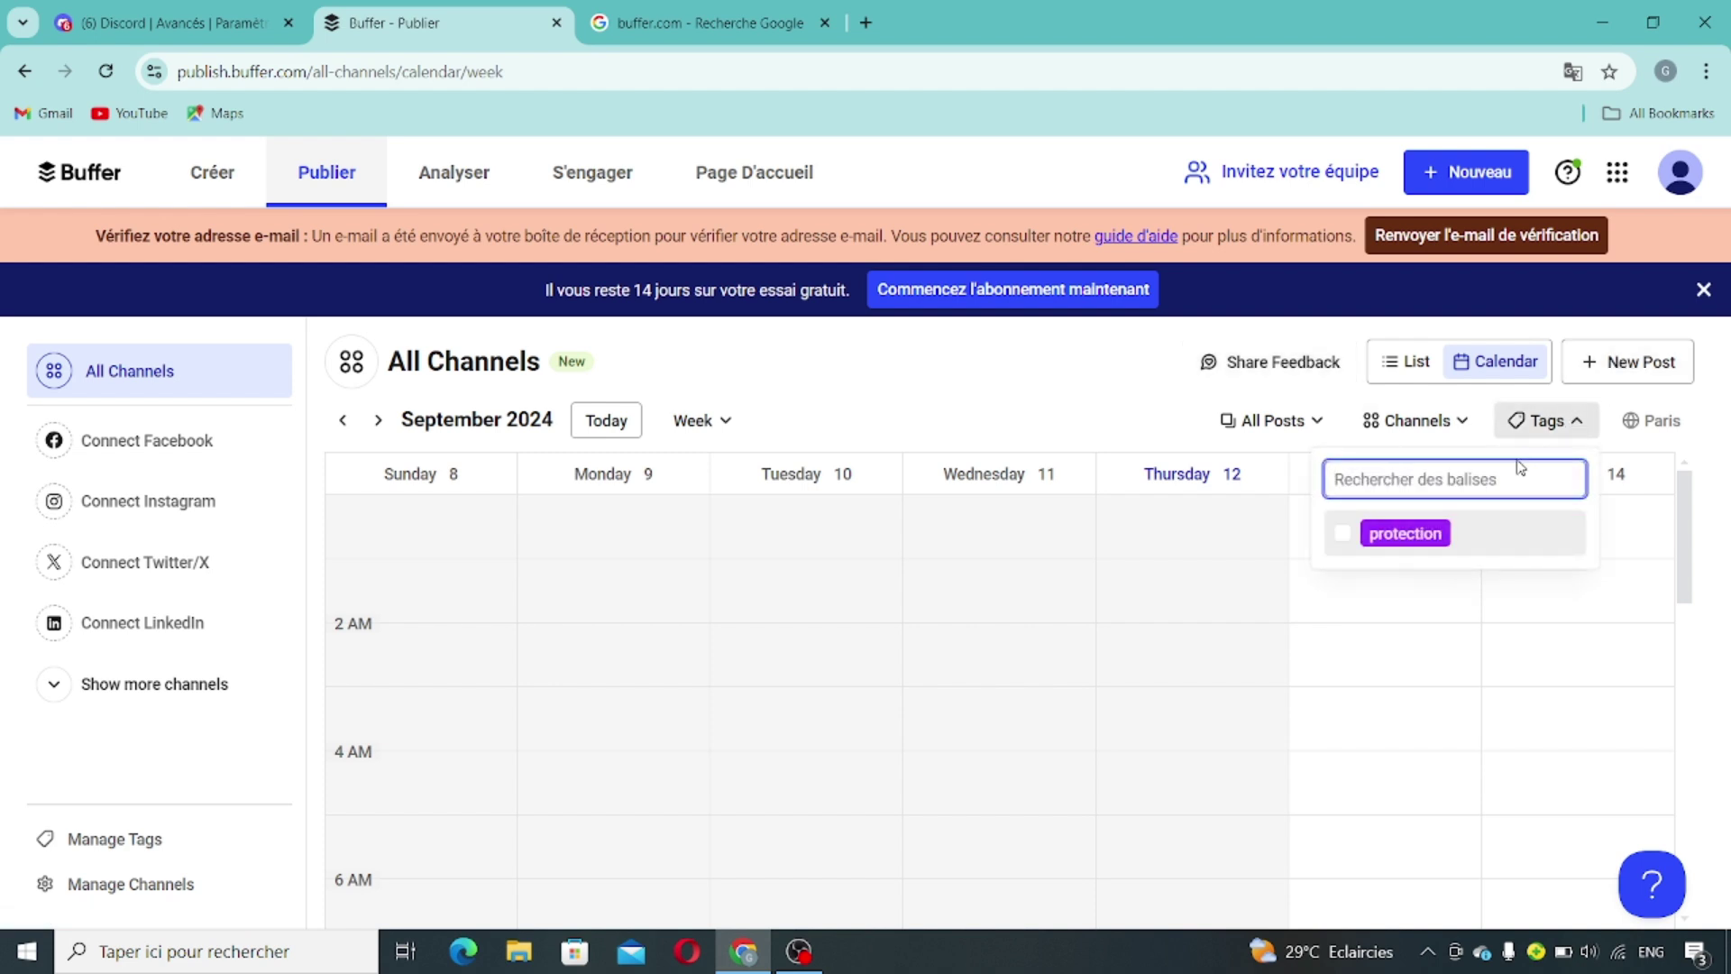
left_click(1460, 420)
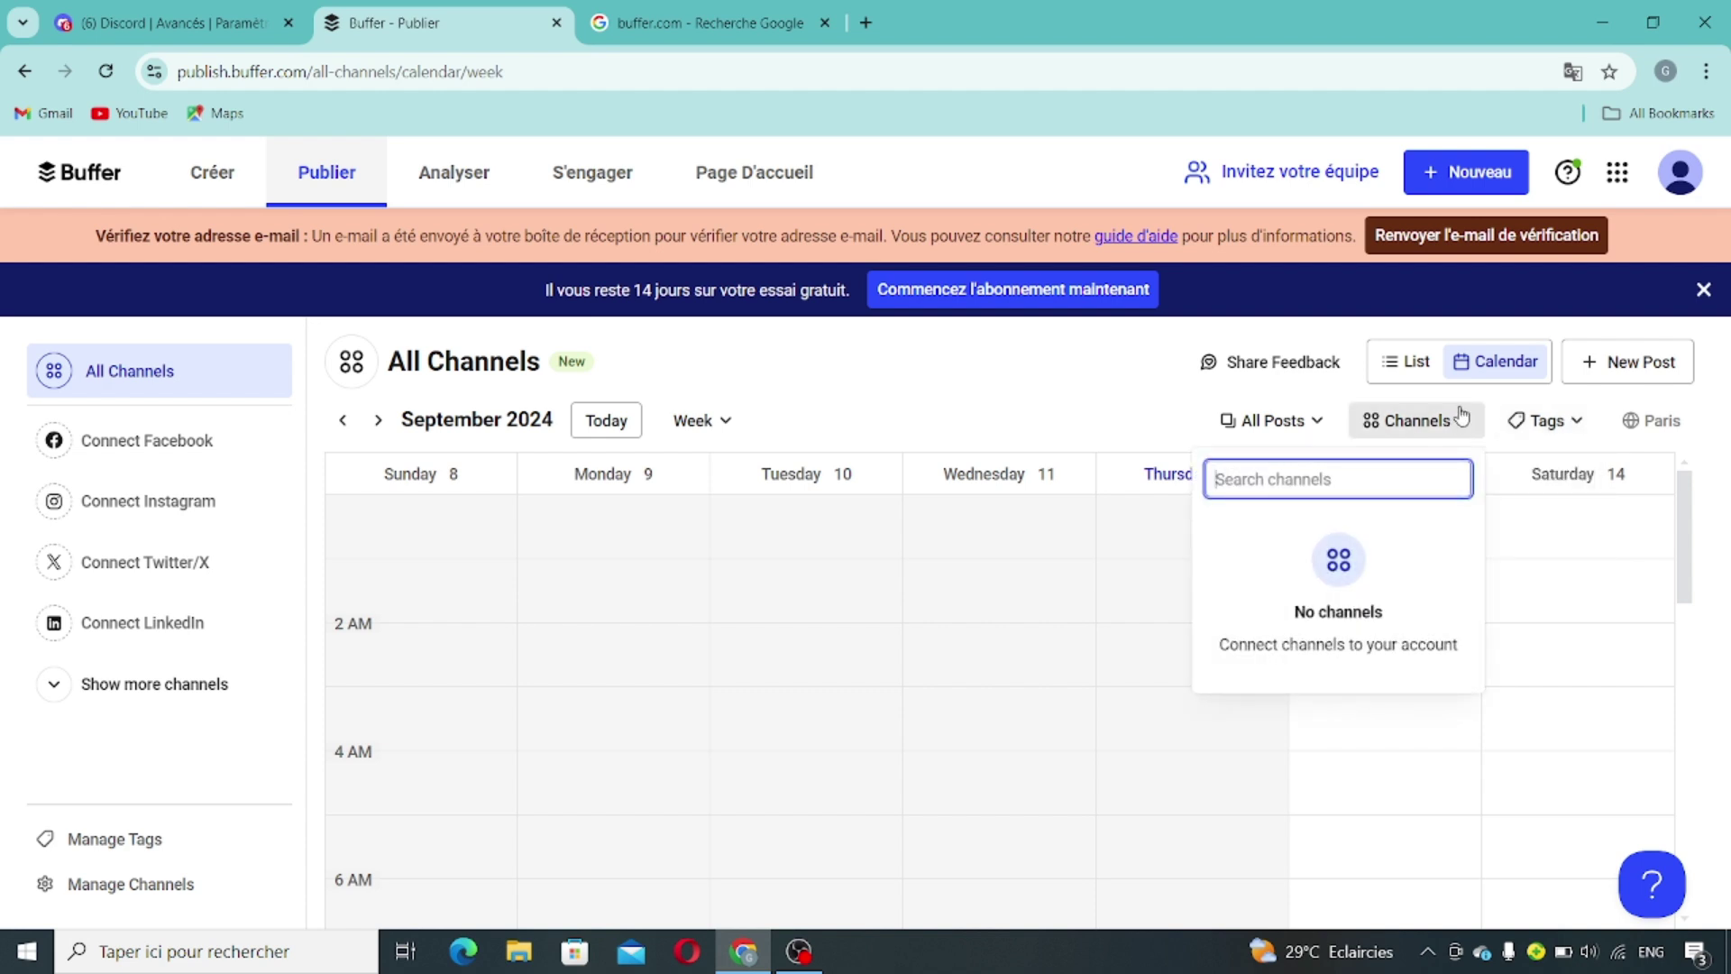
left_click(1316, 423)
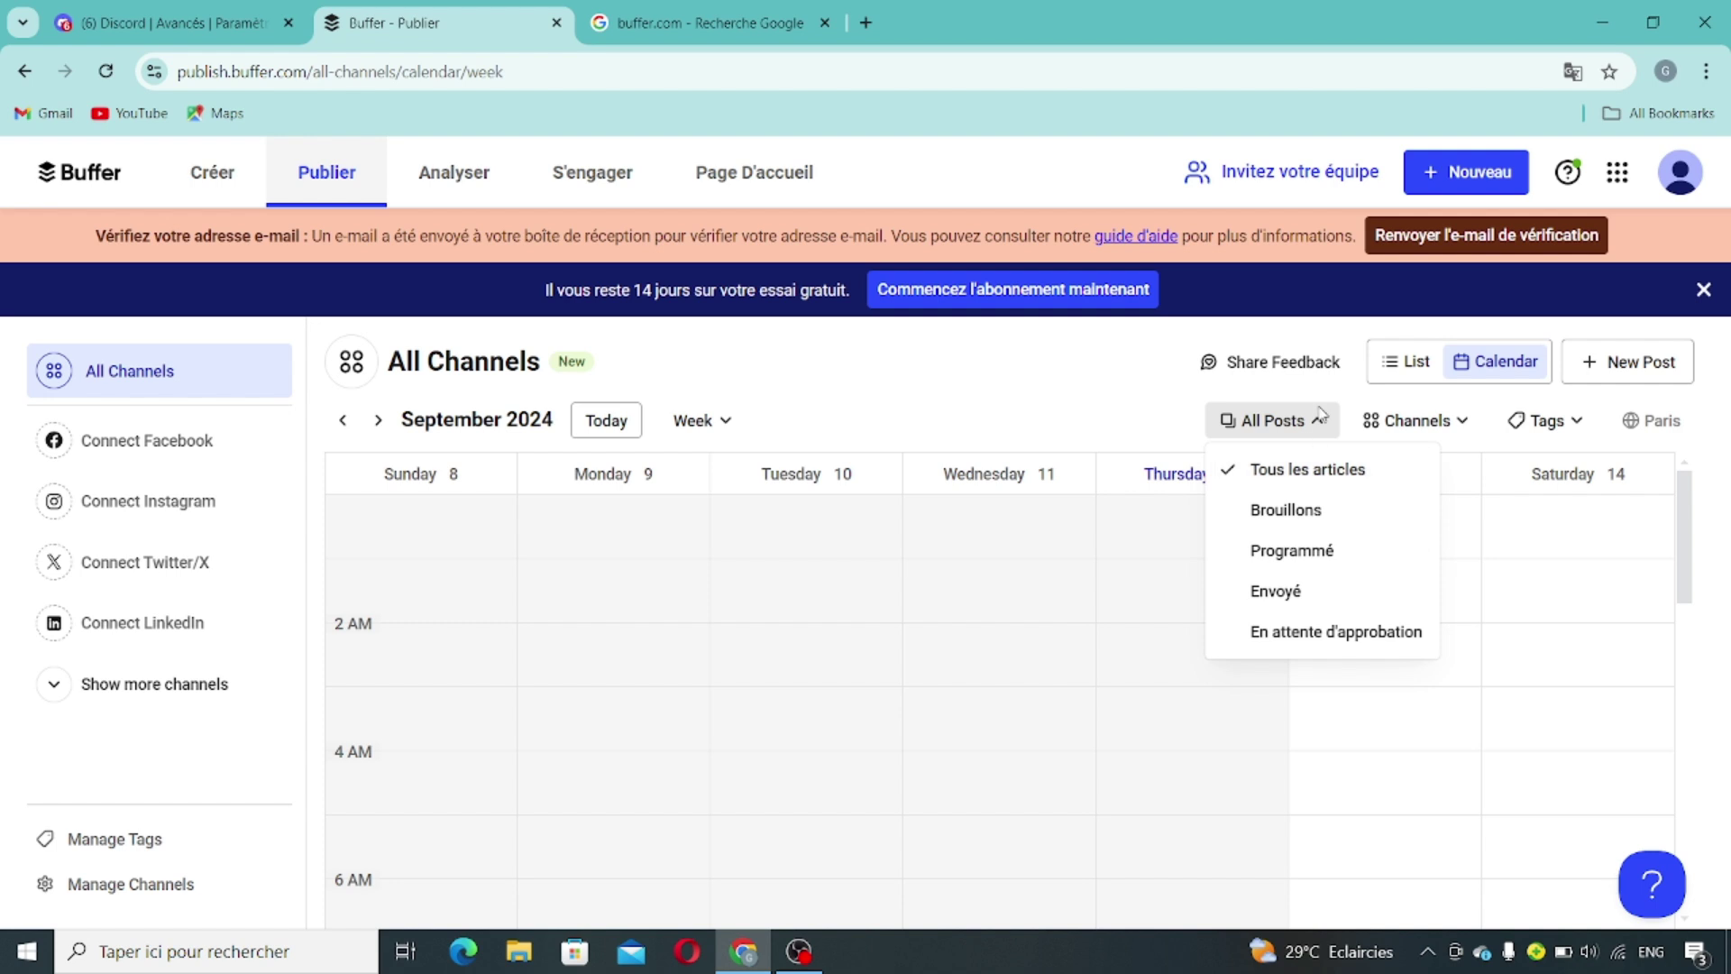
left_click(1320, 416)
Try out a new post with the sample text "sakaj slakdnlka" and clear the text.
left_click(1613, 372)
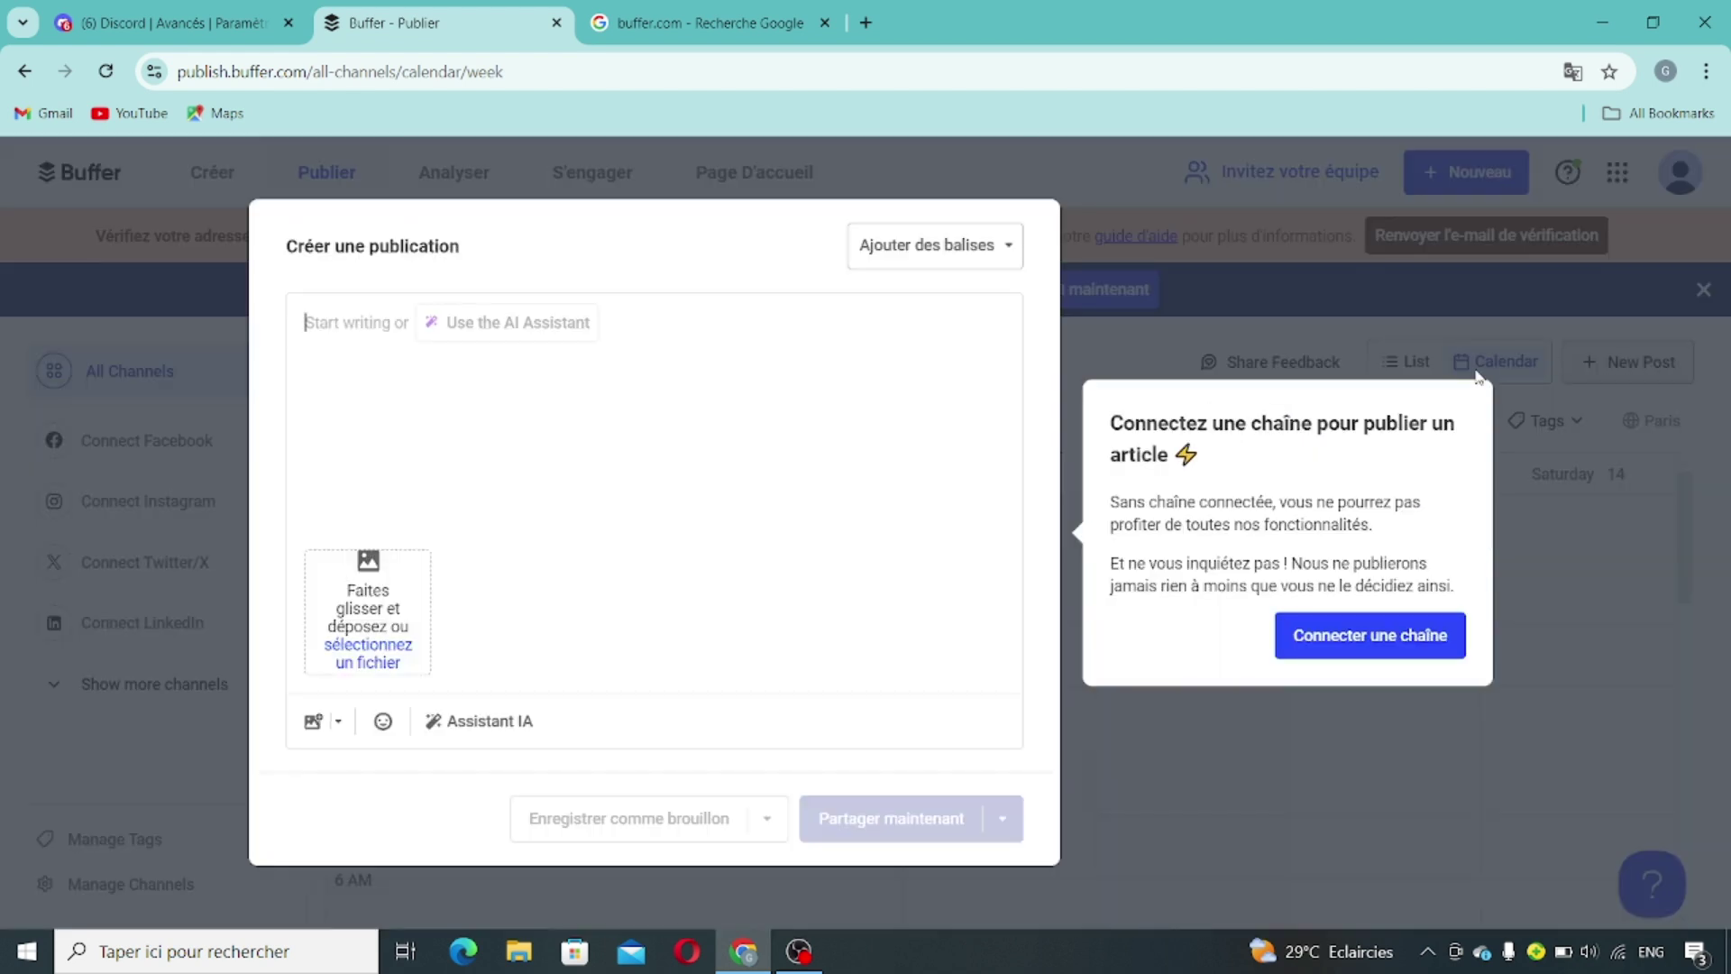
type("sa")
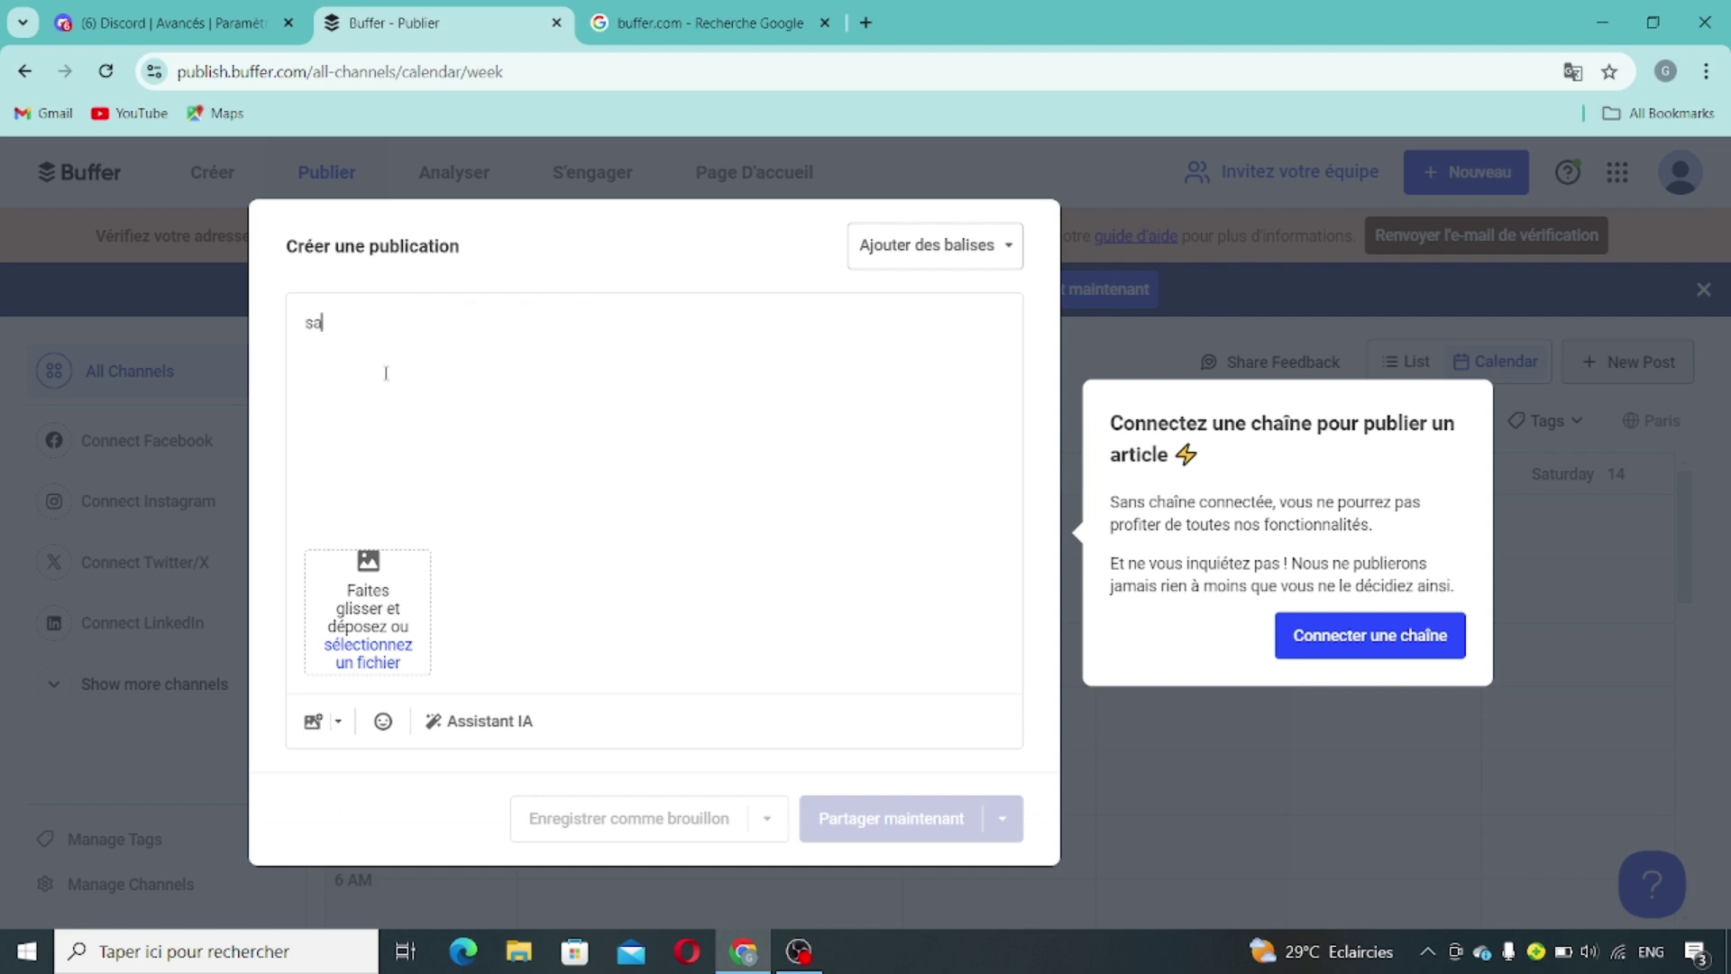
type("kaj slakdnlka")
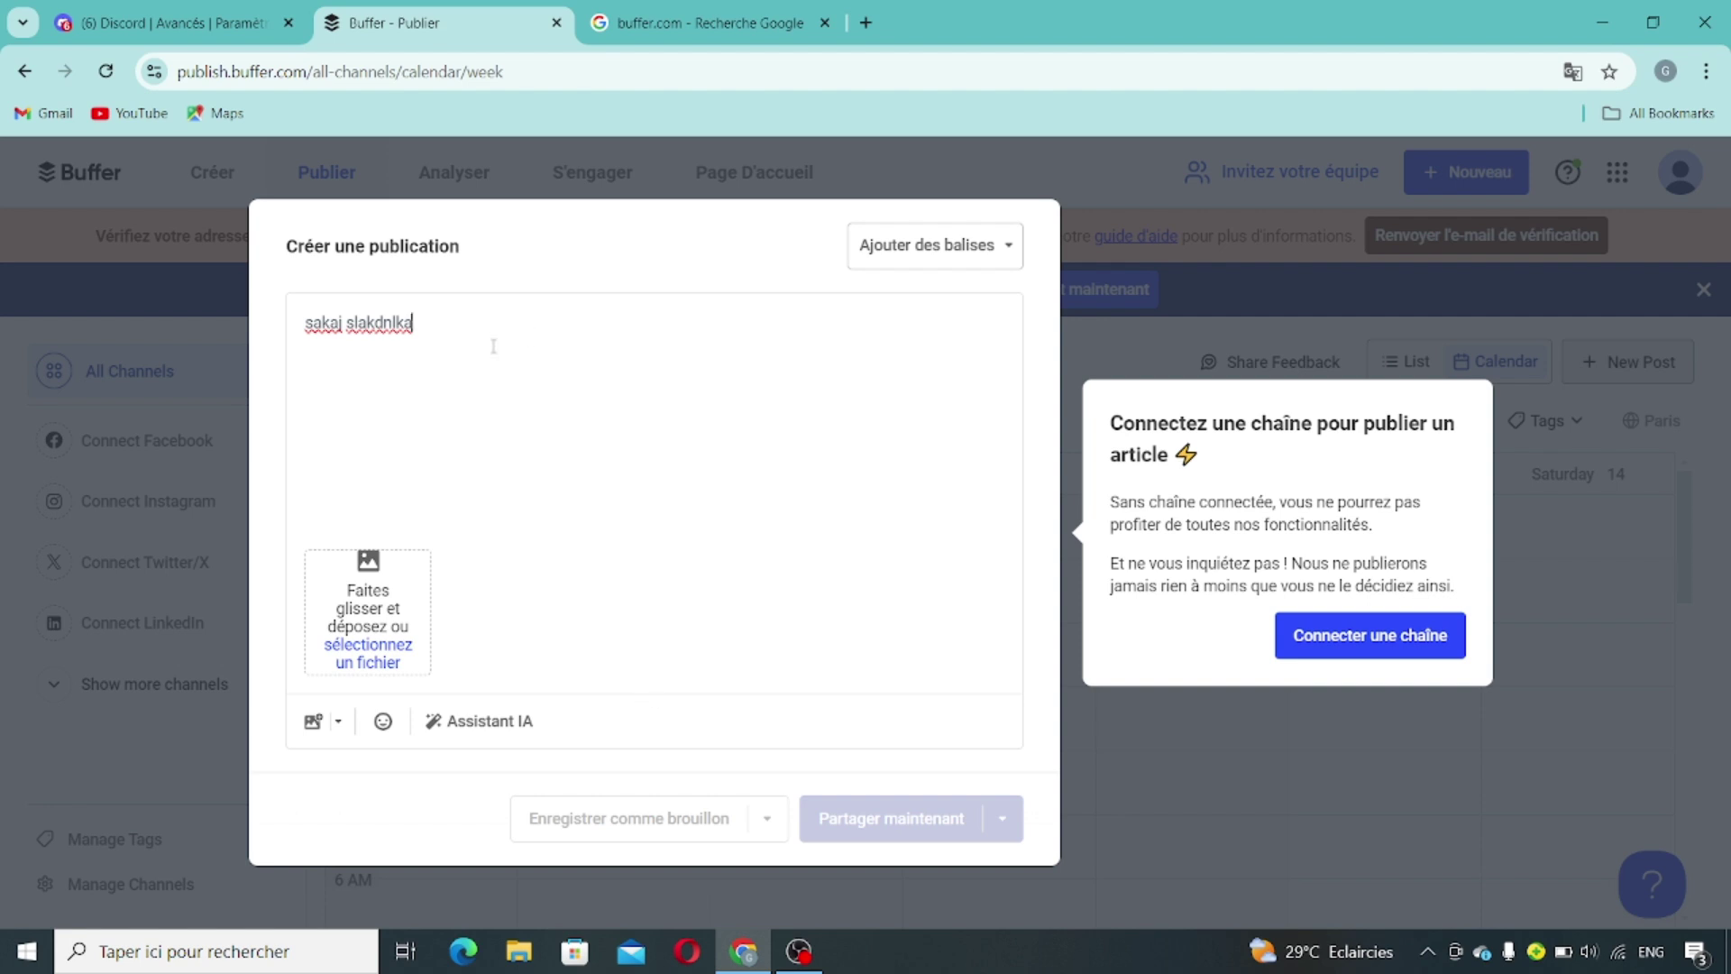
key("ctrl+a")
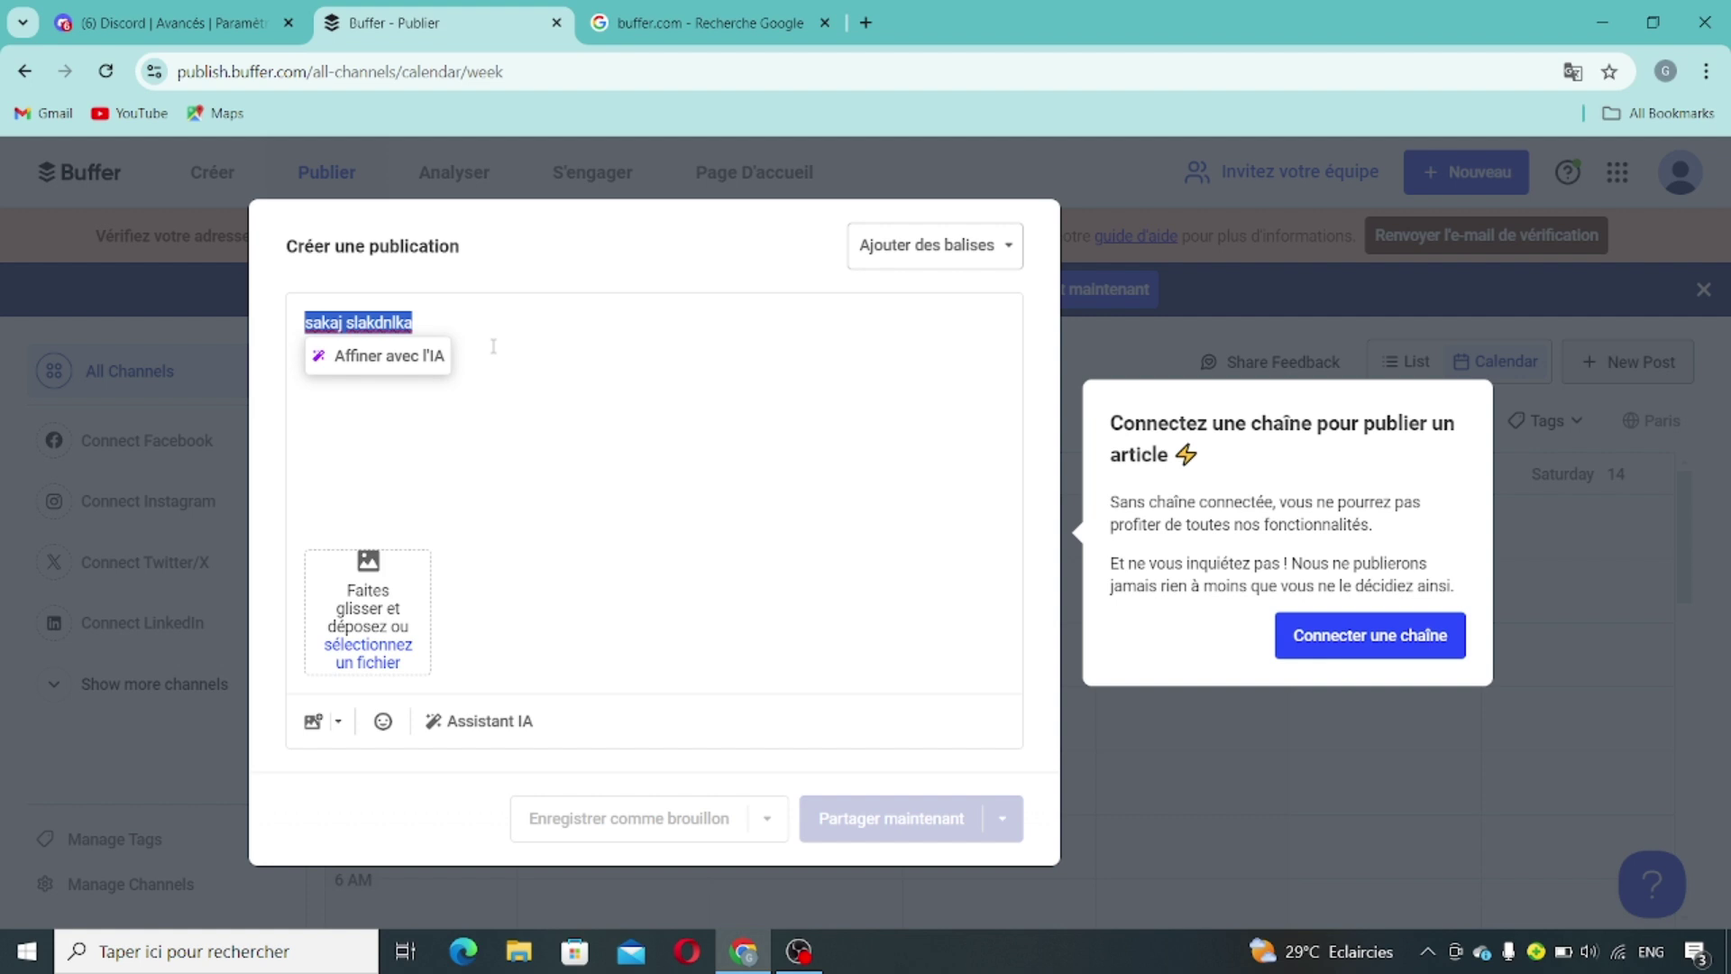
key("BackSpace")
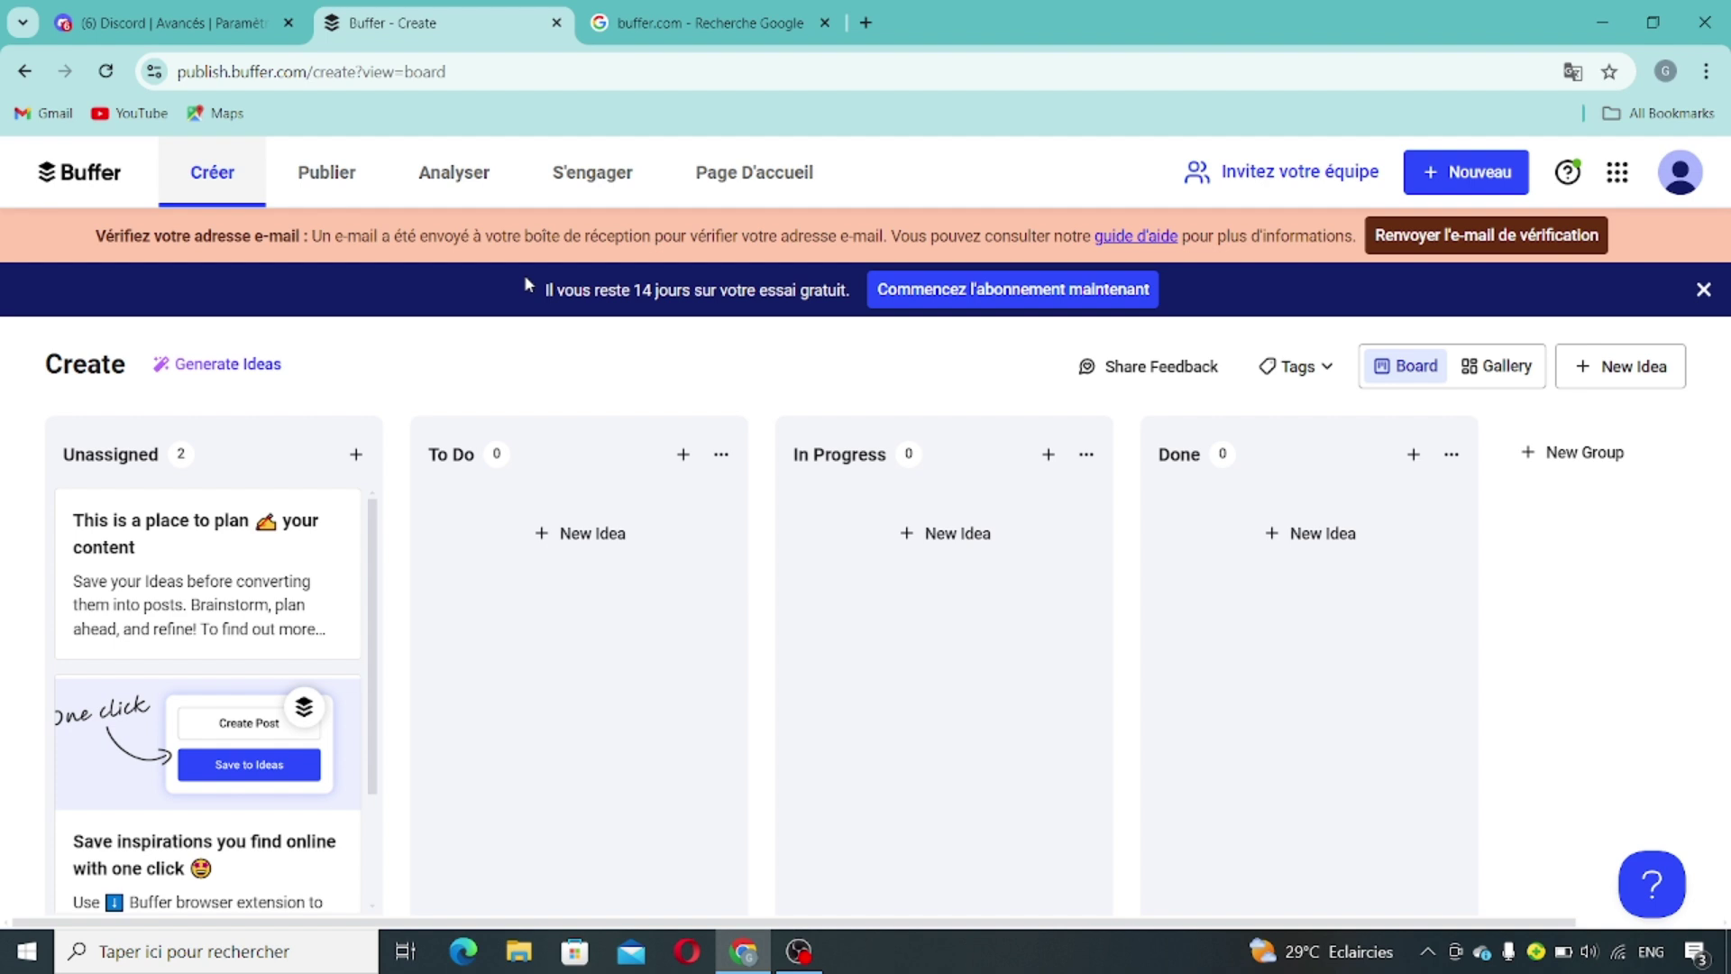
Rename the "To Do" column on the ideas board to "a faire".
left_click(487, 466)
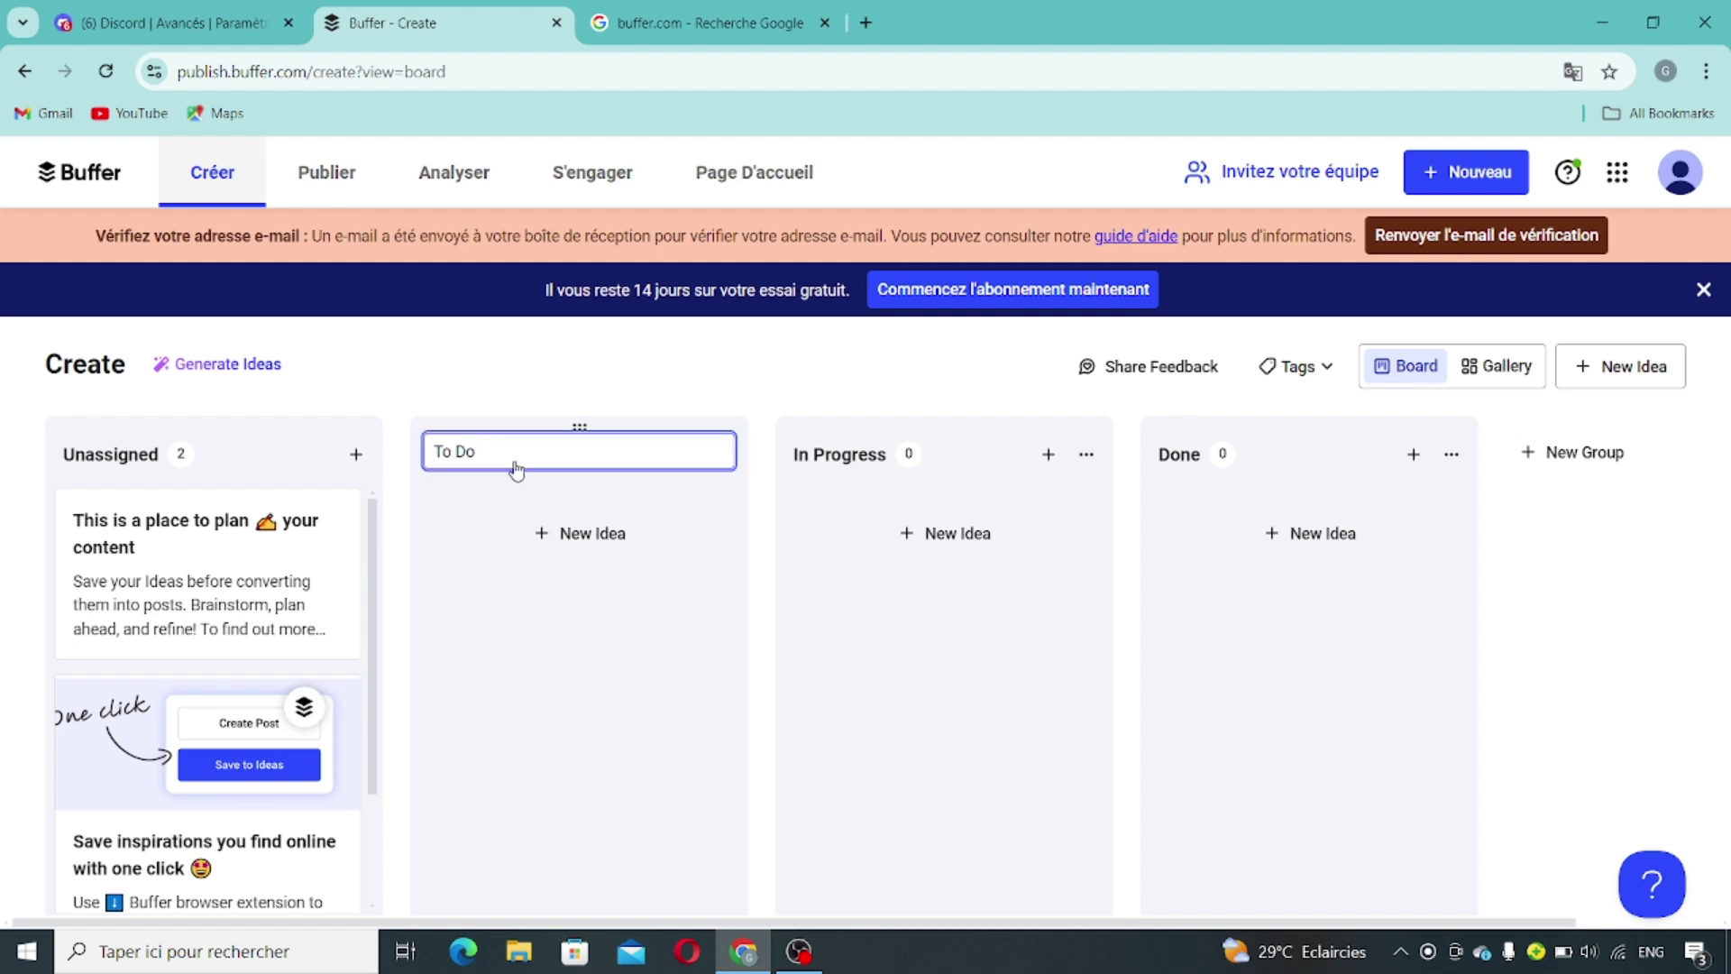
key("BackSpace")
key("BackSpace")
key("BackSpace")
key("BackSpace")
key("BackSpace")
type("a faire")
key("Return")
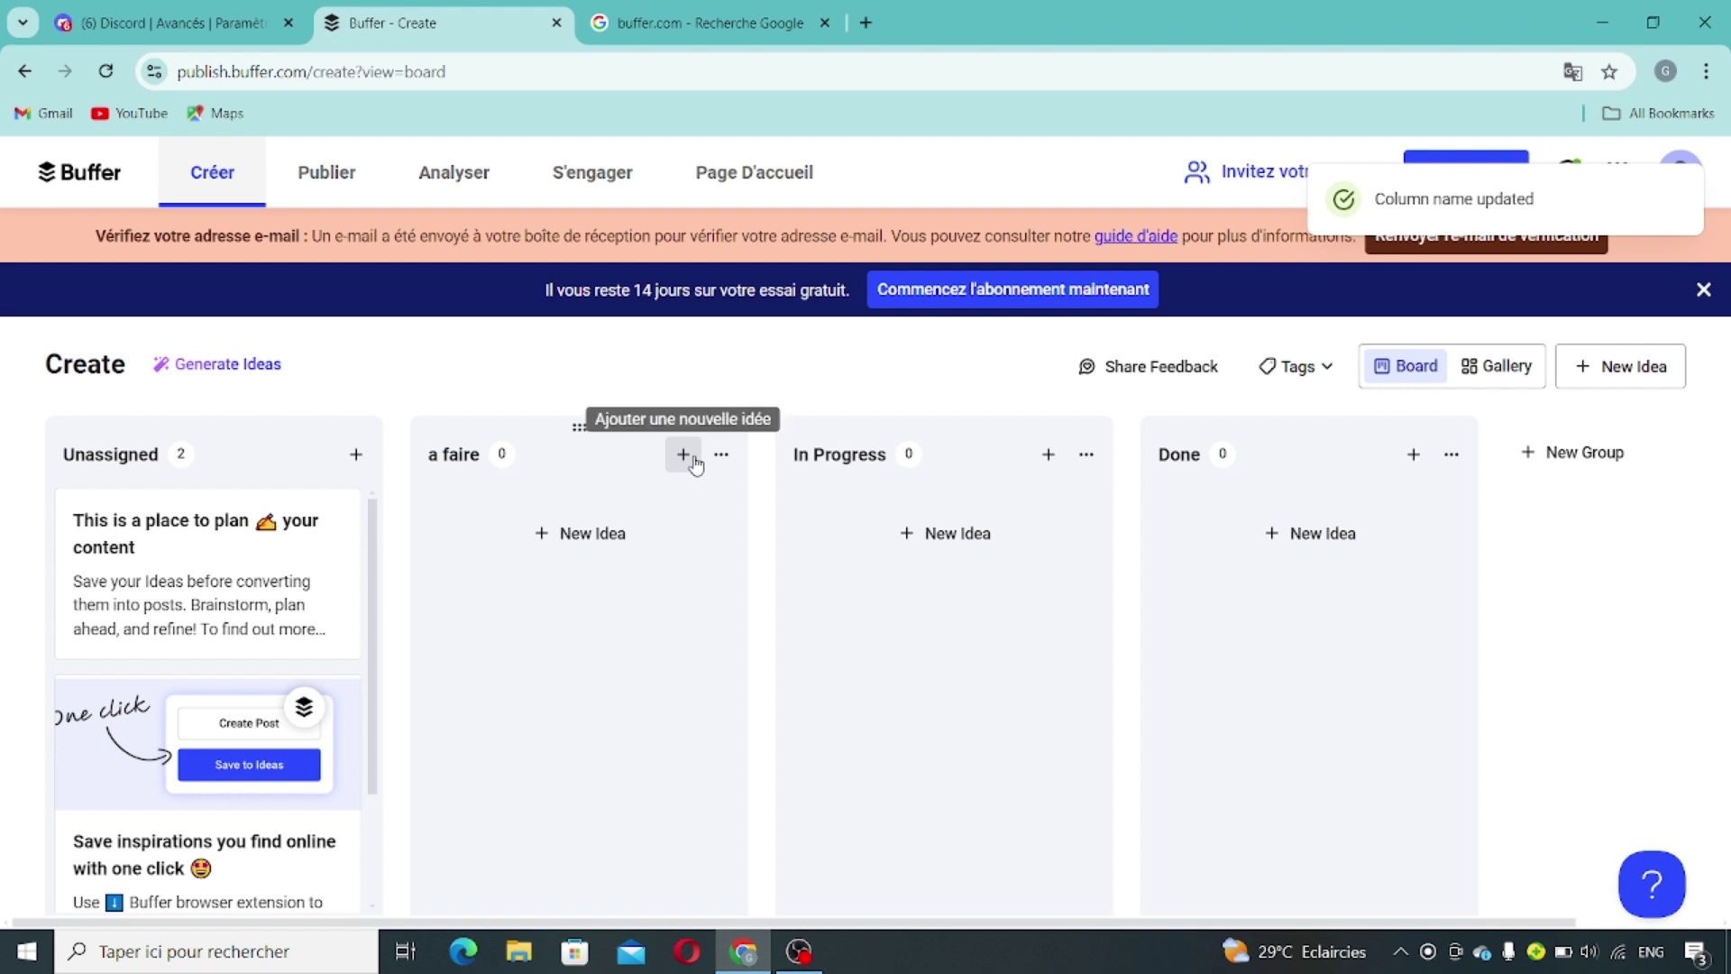
Start a new idea in the "a faire" column with the text "m" and discard it.
left_click(692, 462)
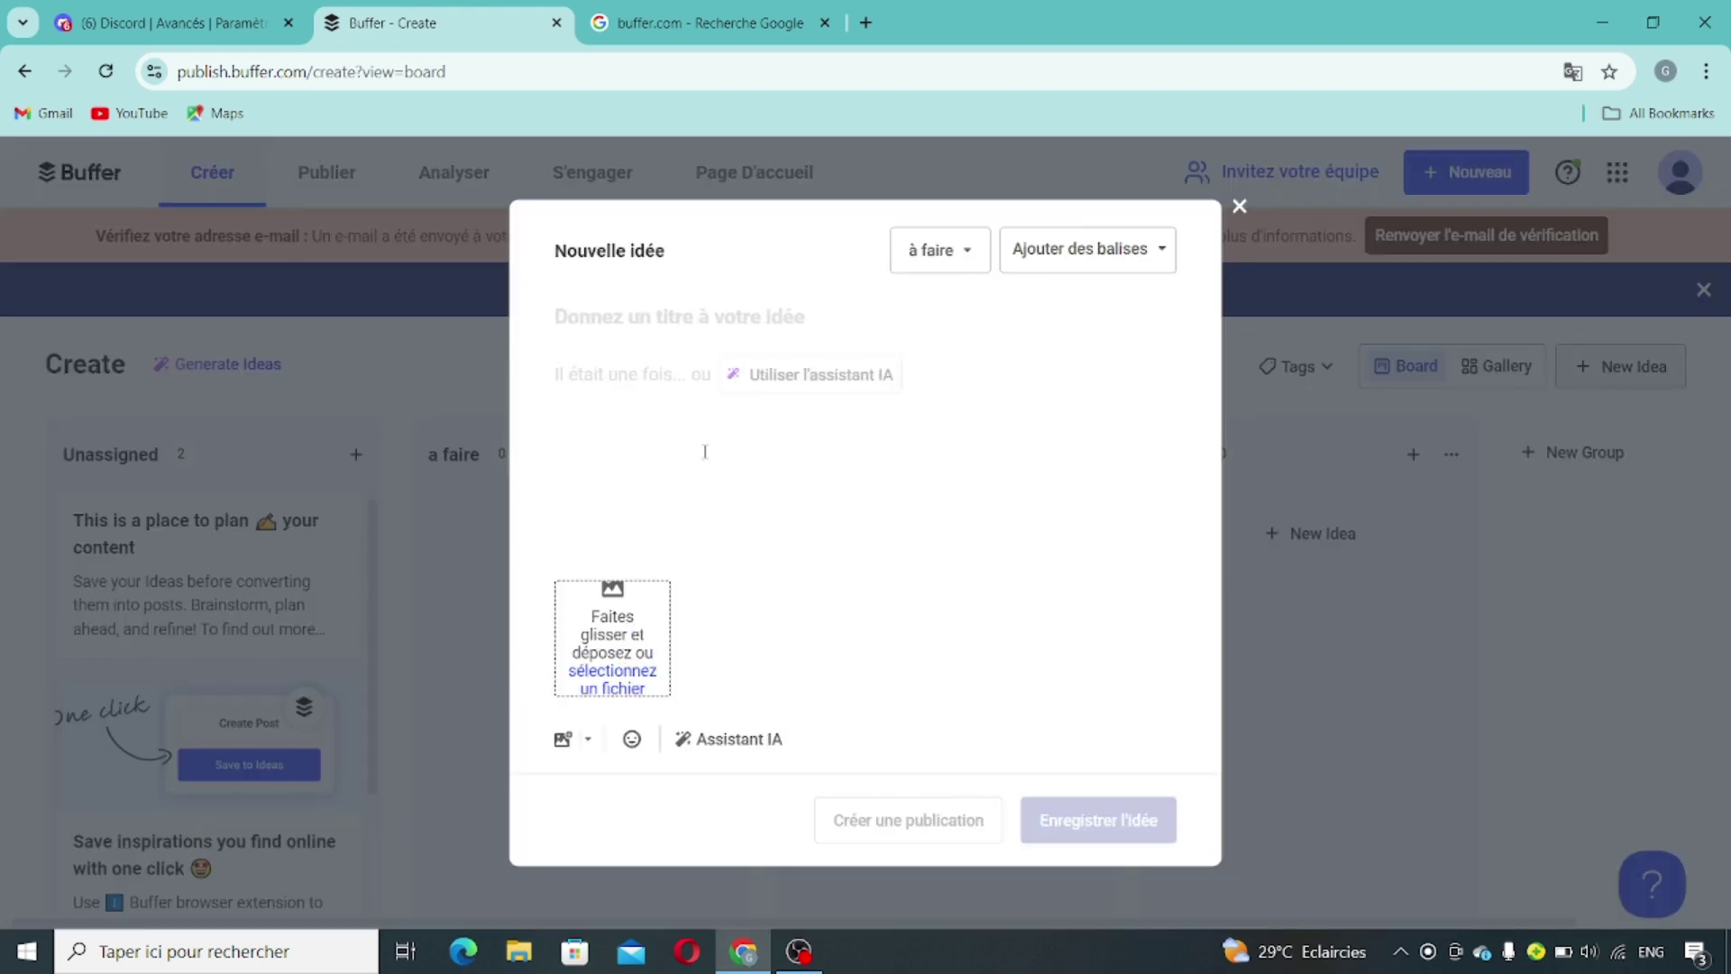
type("m")
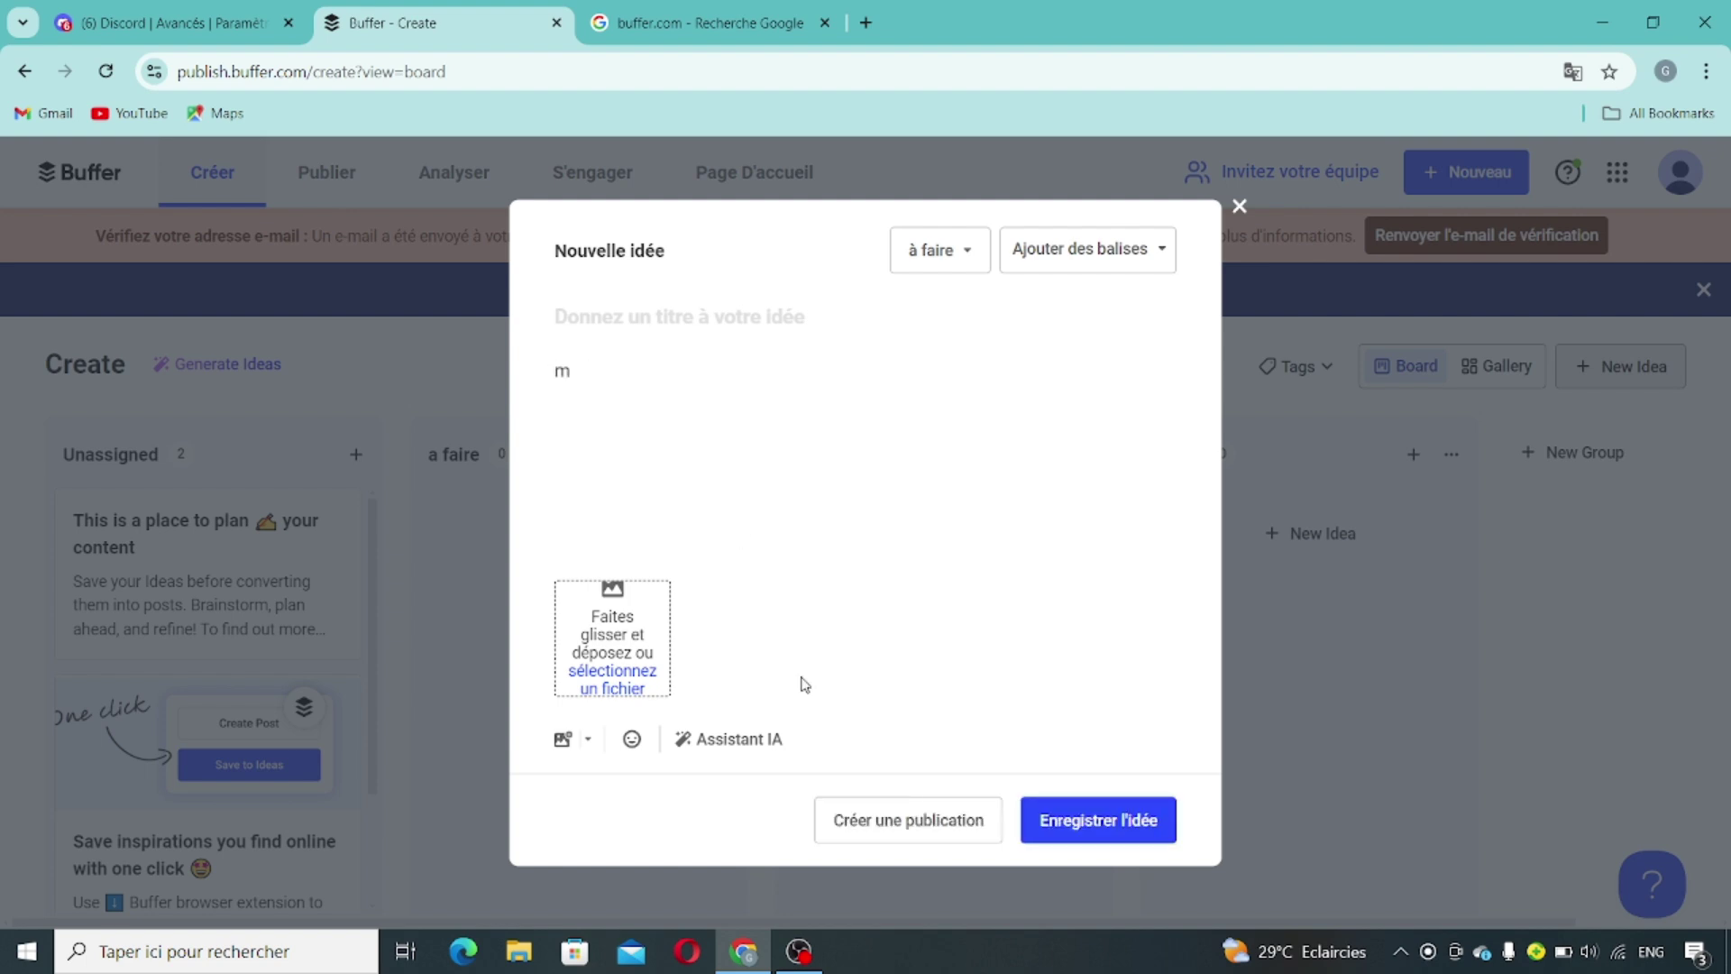
left_click(1237, 207)
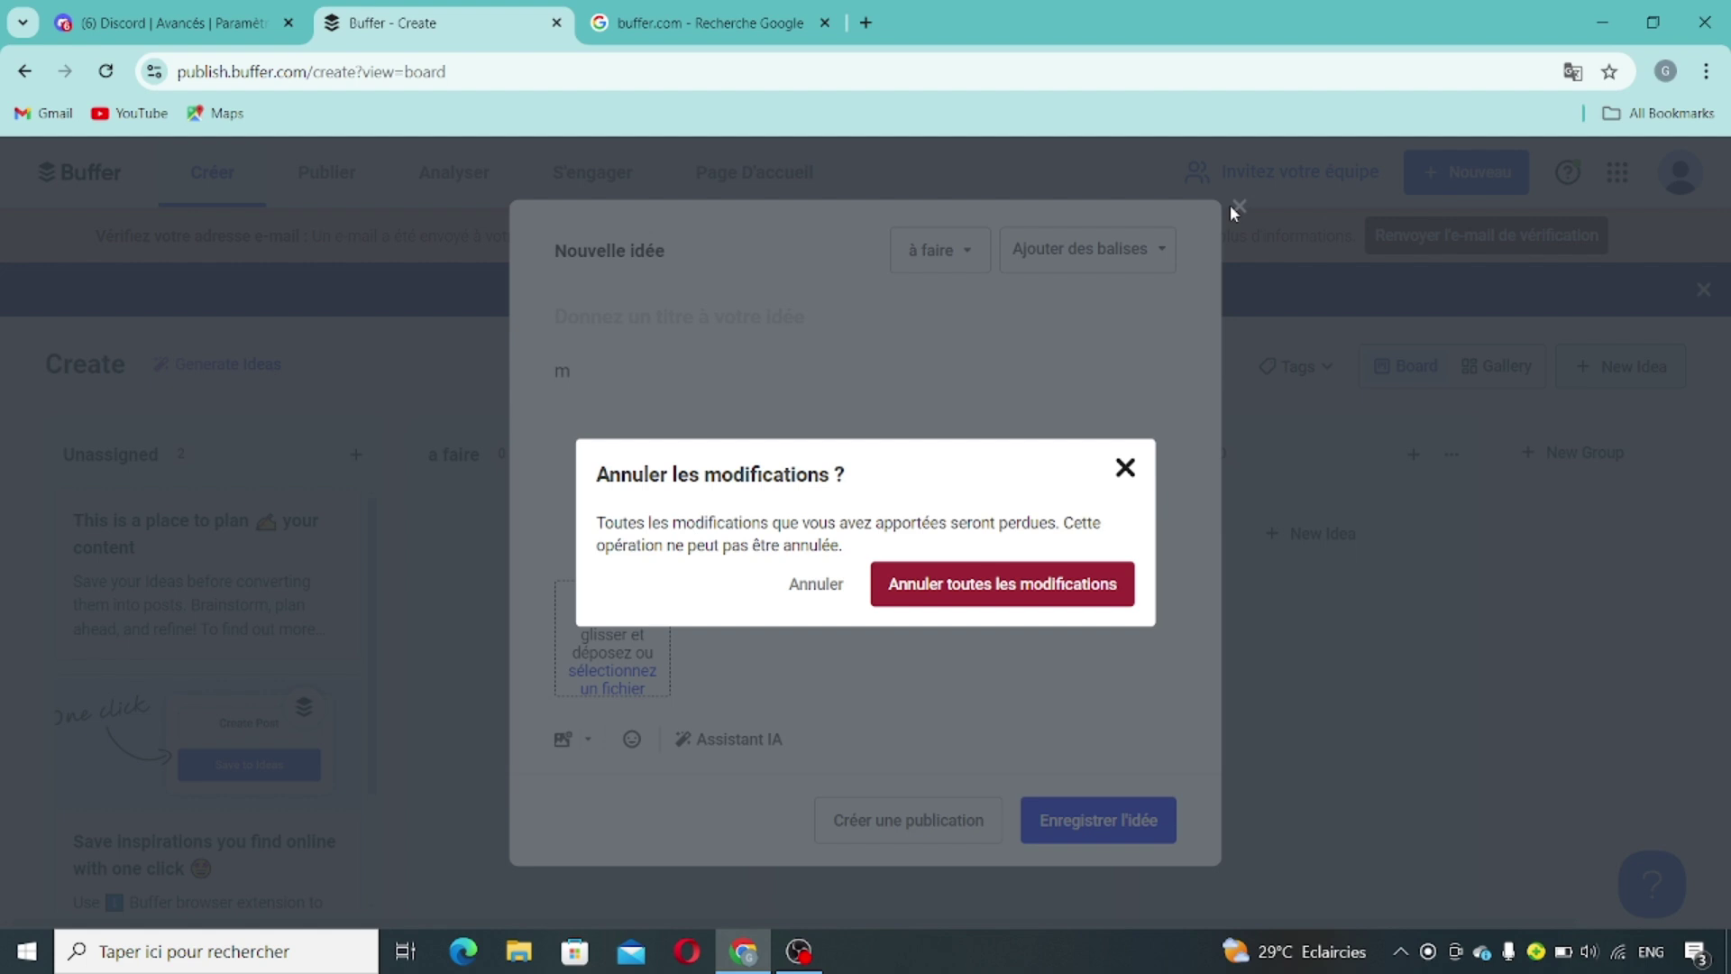
left_click(993, 606)
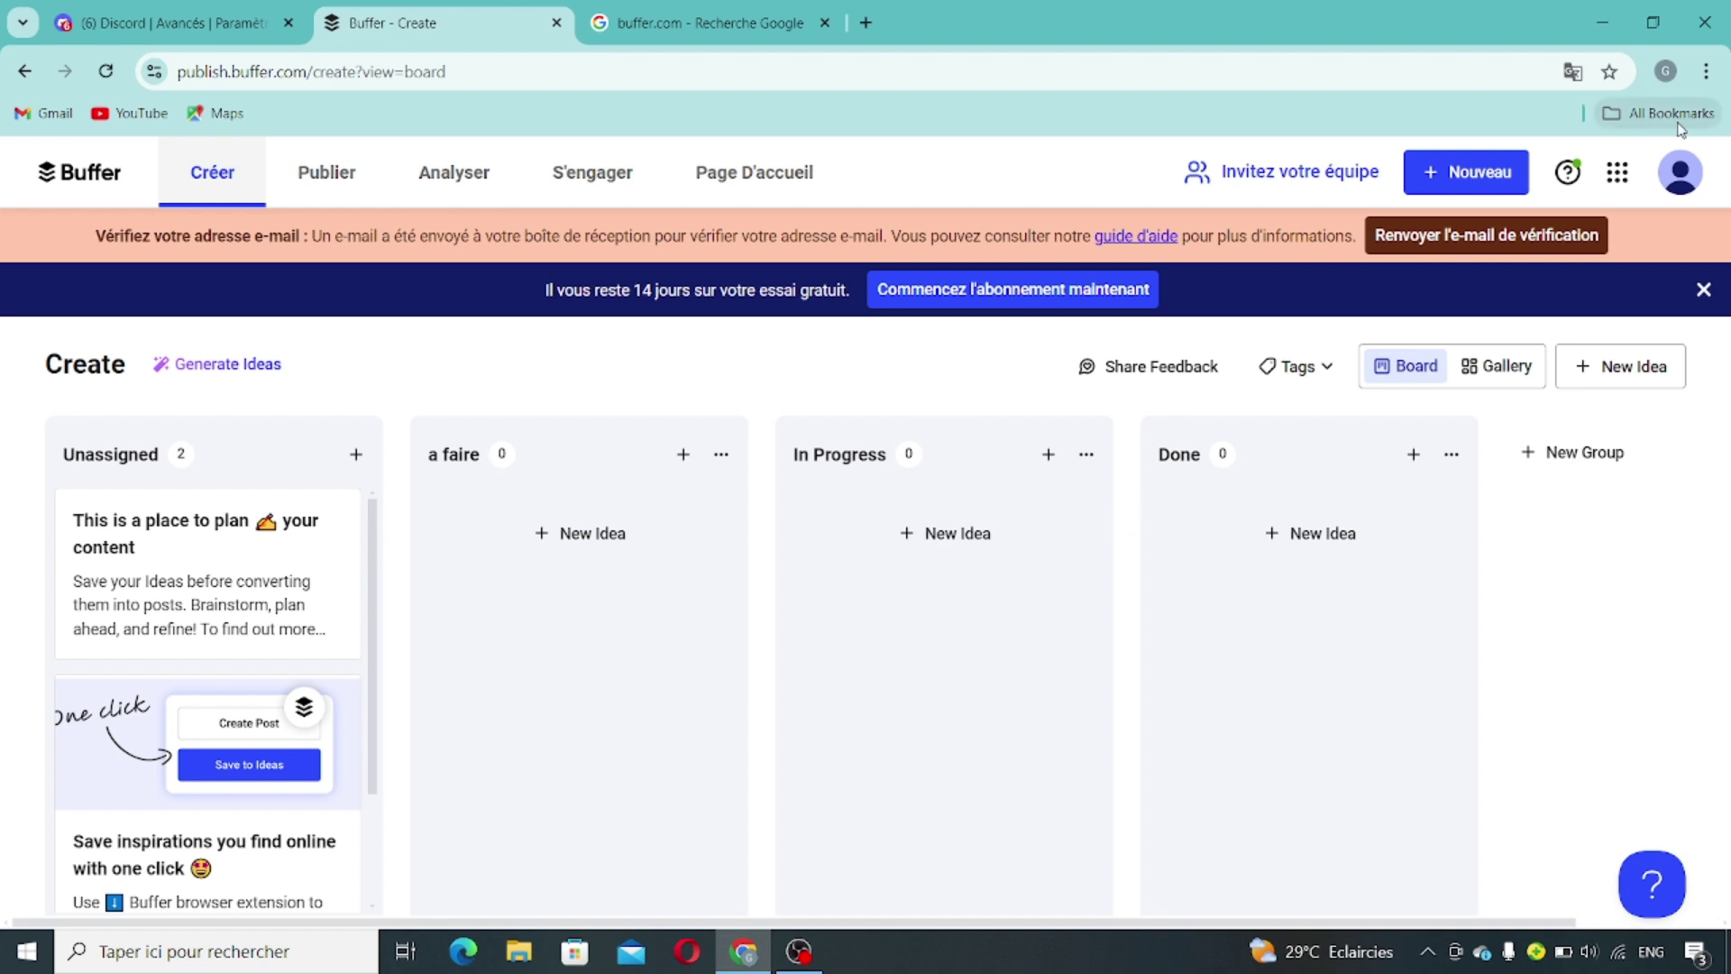
Open the account settings and look through the Channels, Beta Features and Refer a Friend pages, returning to Beta Features.
left_click(1684, 191)
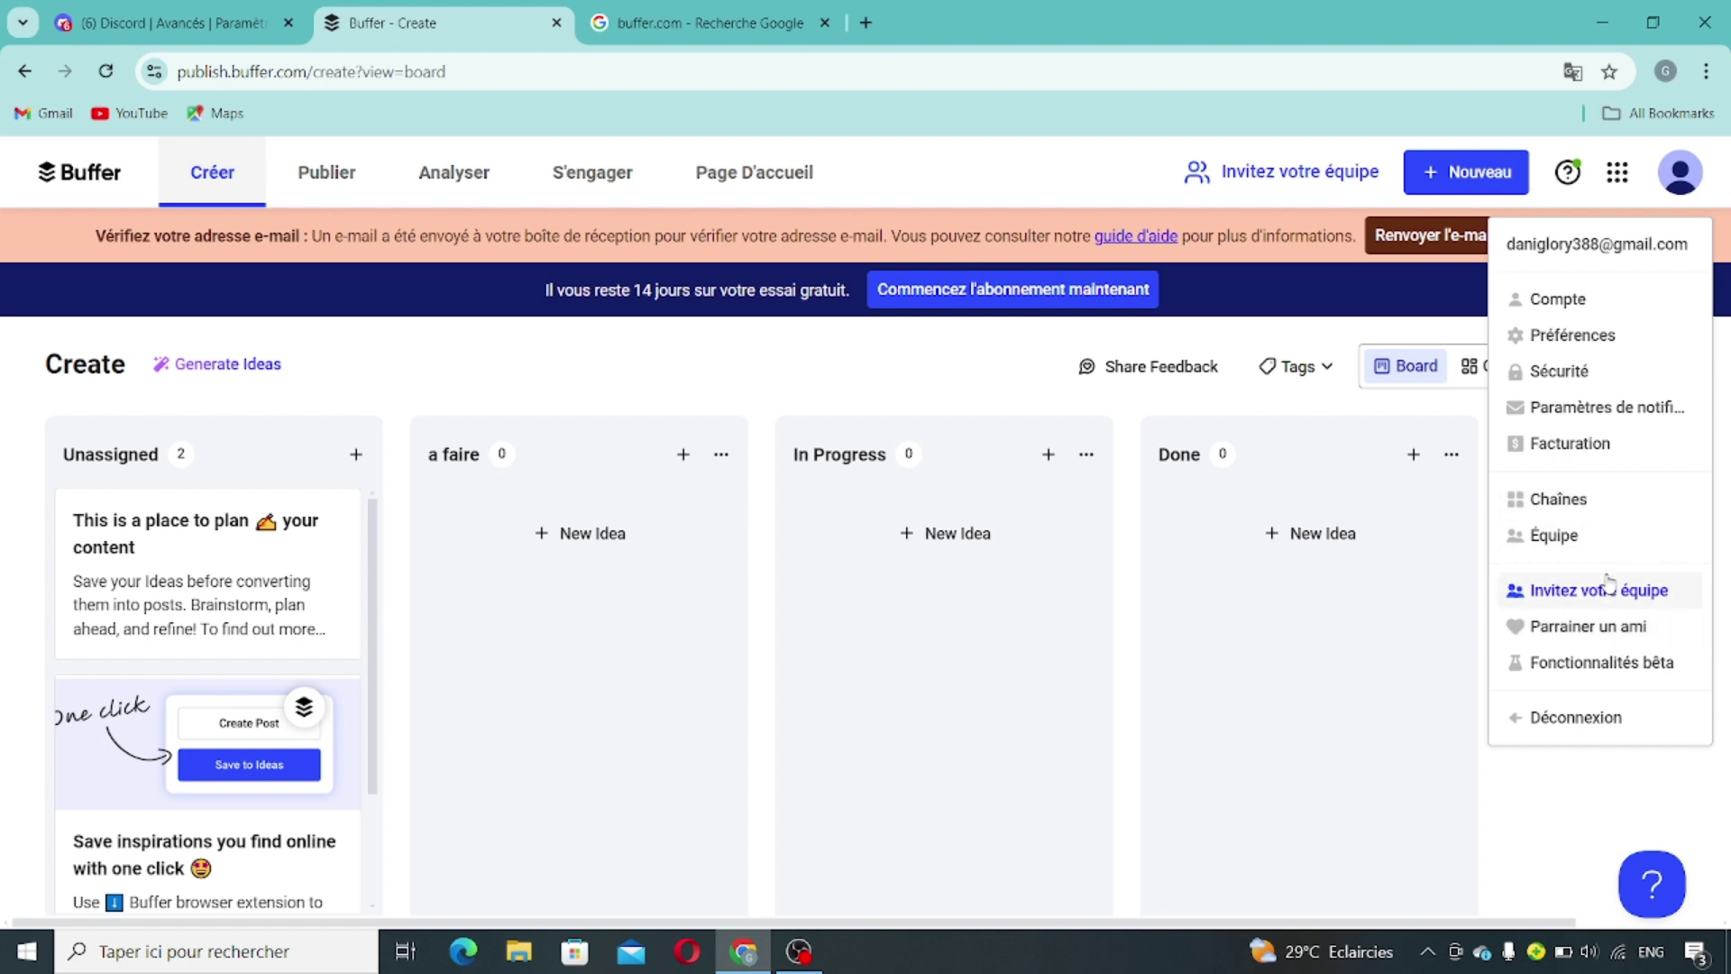
left_click(1603, 307)
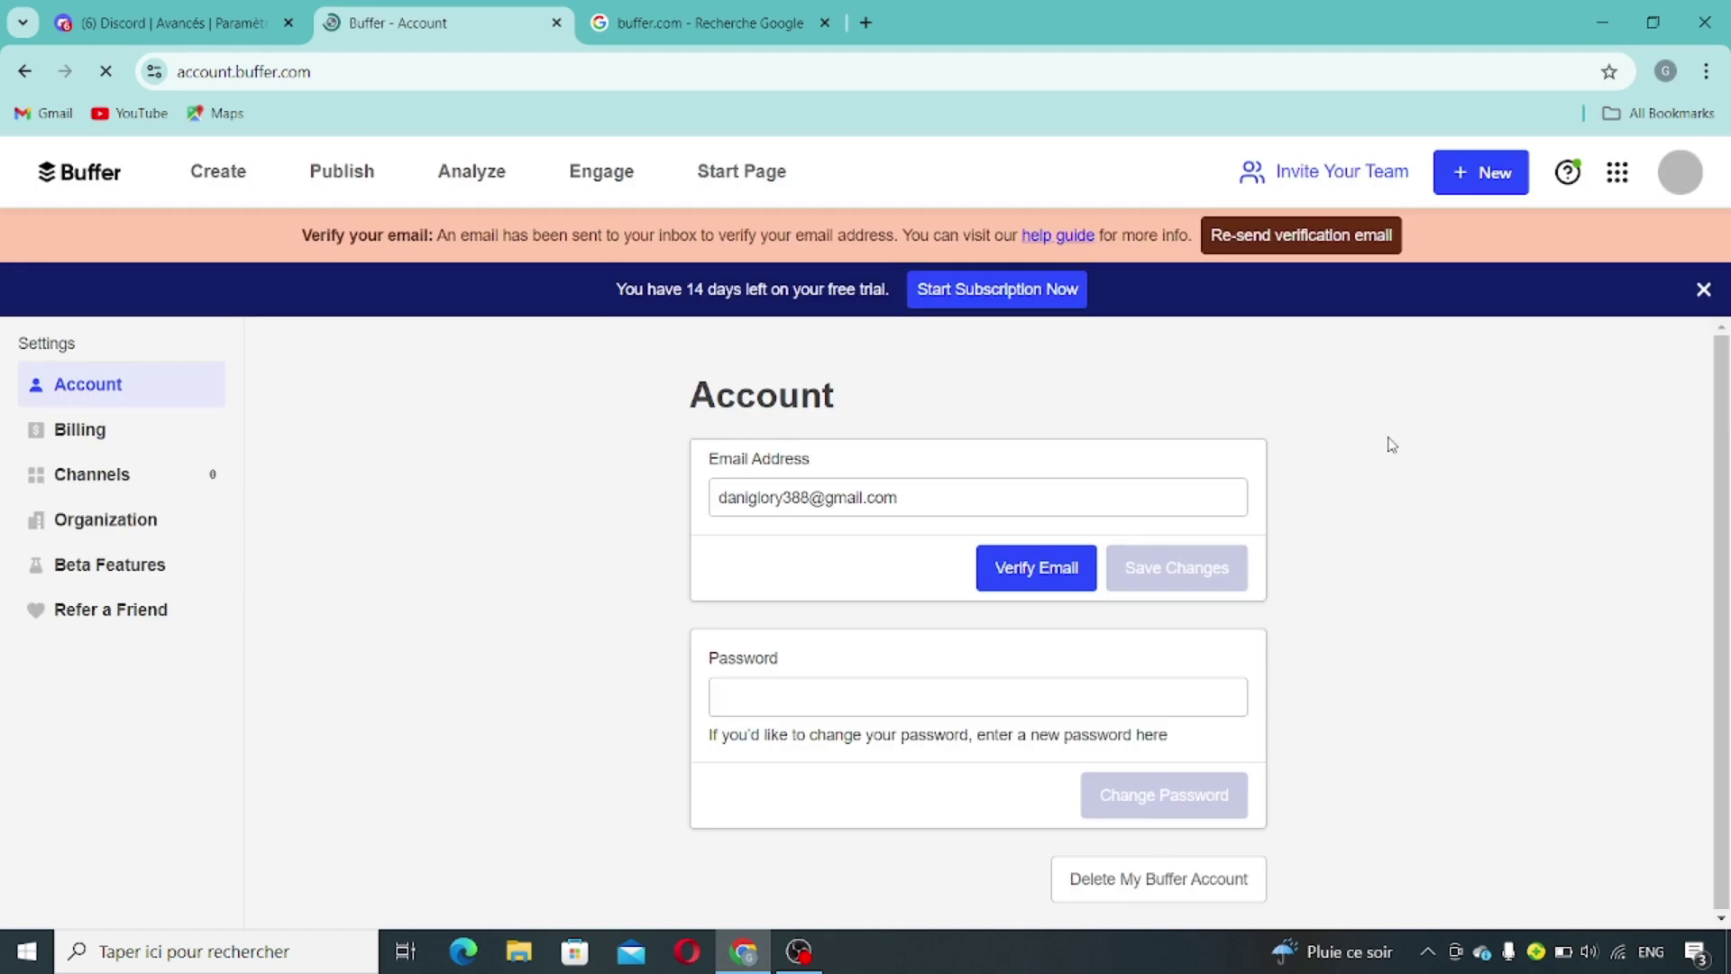
left_click(109, 475)
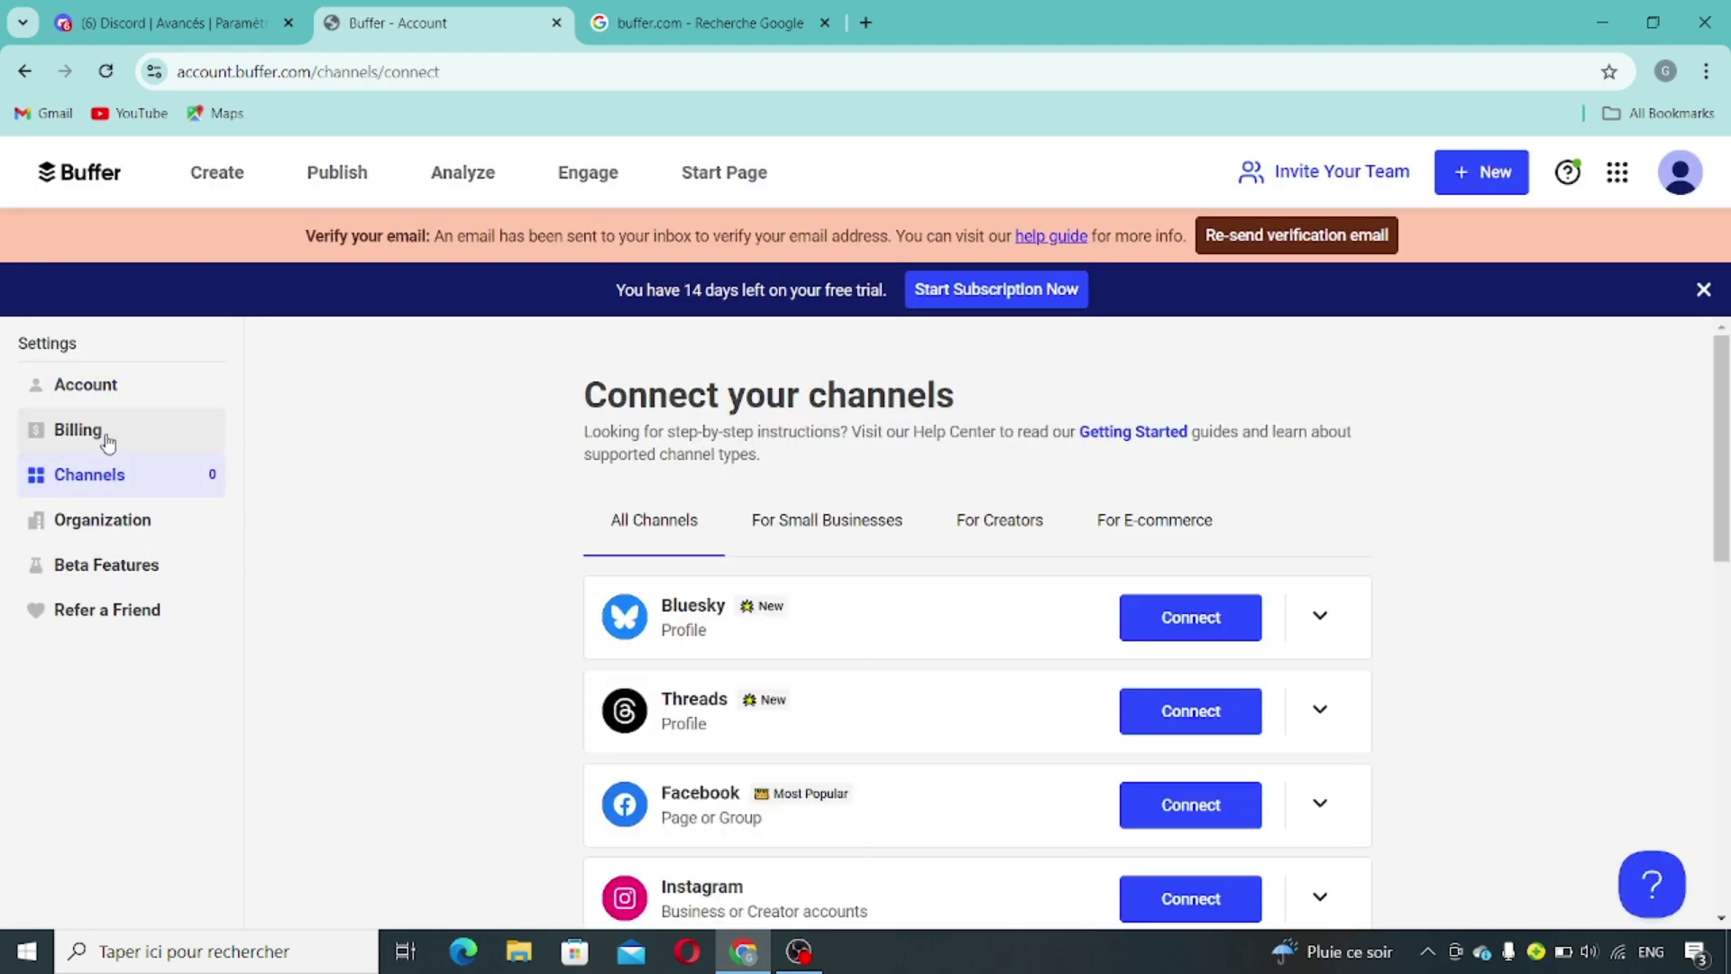
left_click(172, 564)
left_click(187, 612)
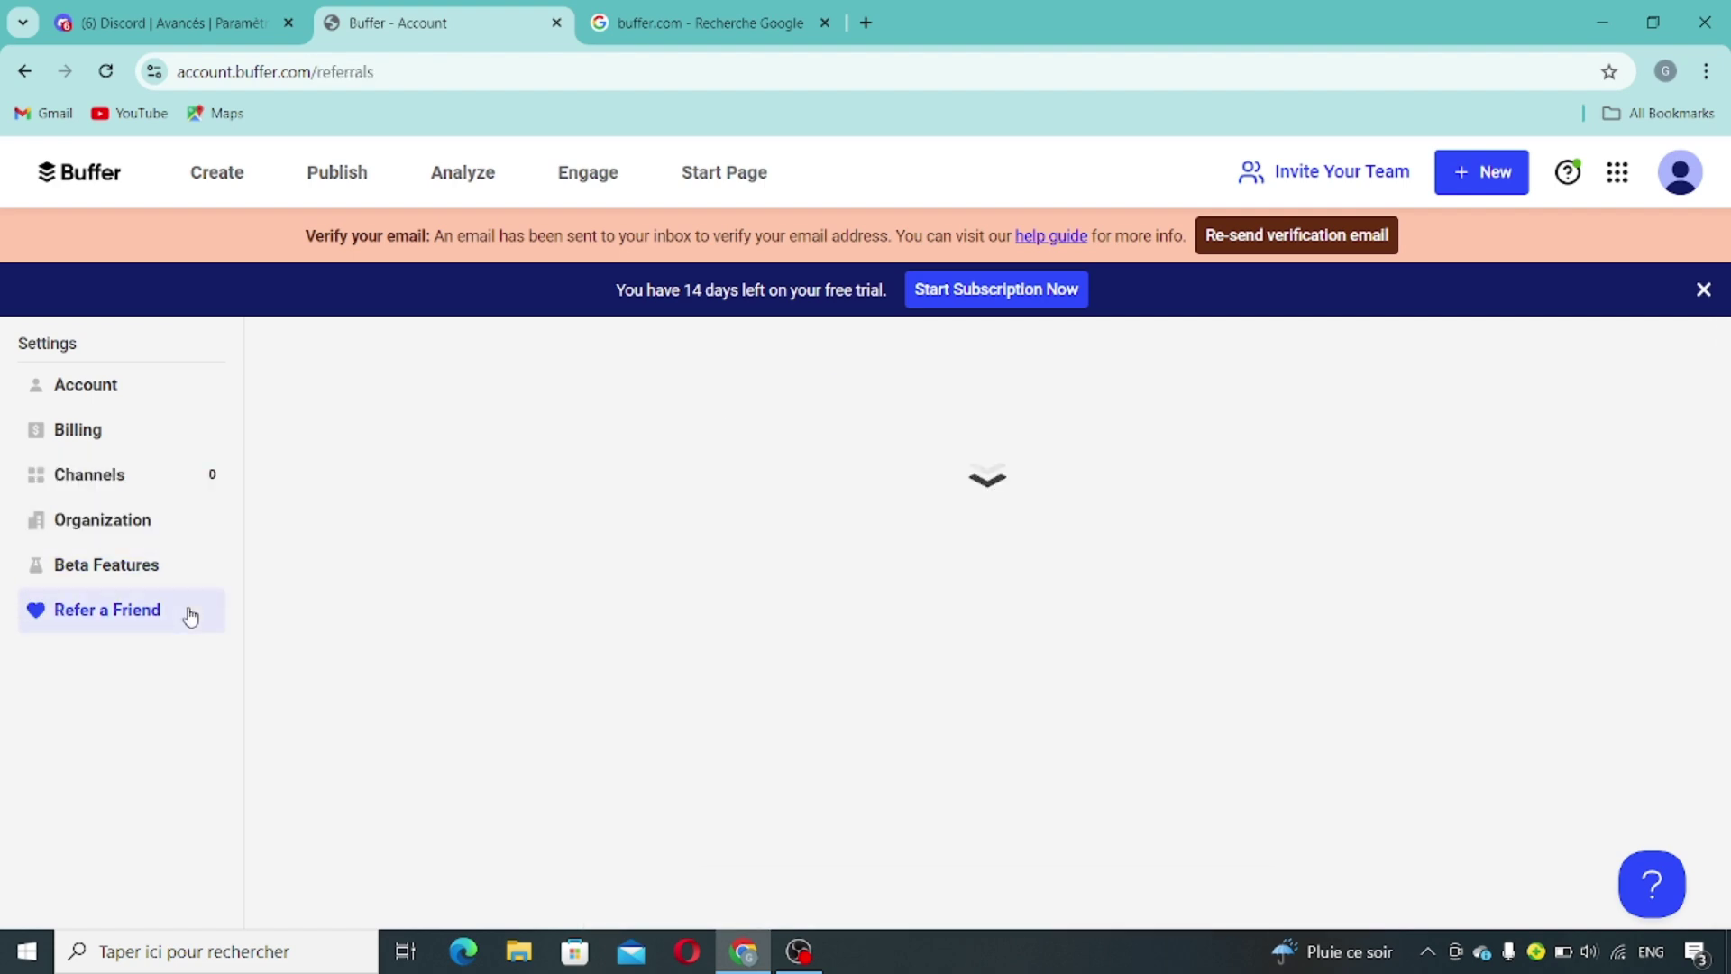
key("alt+Left")
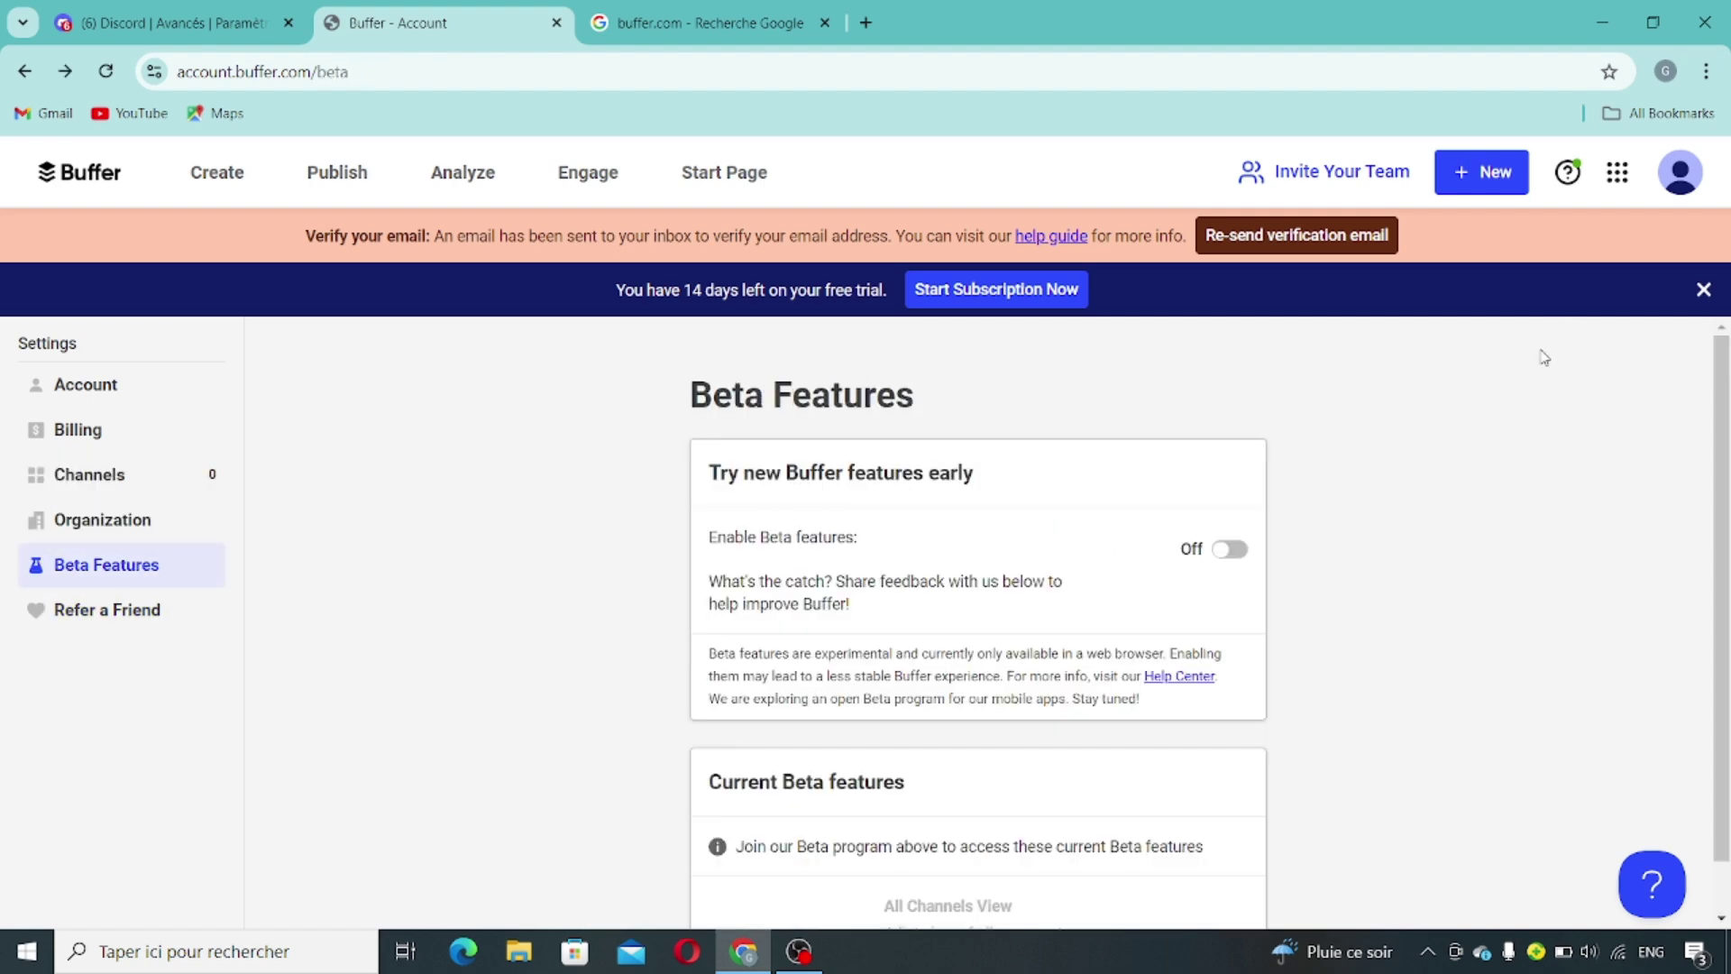